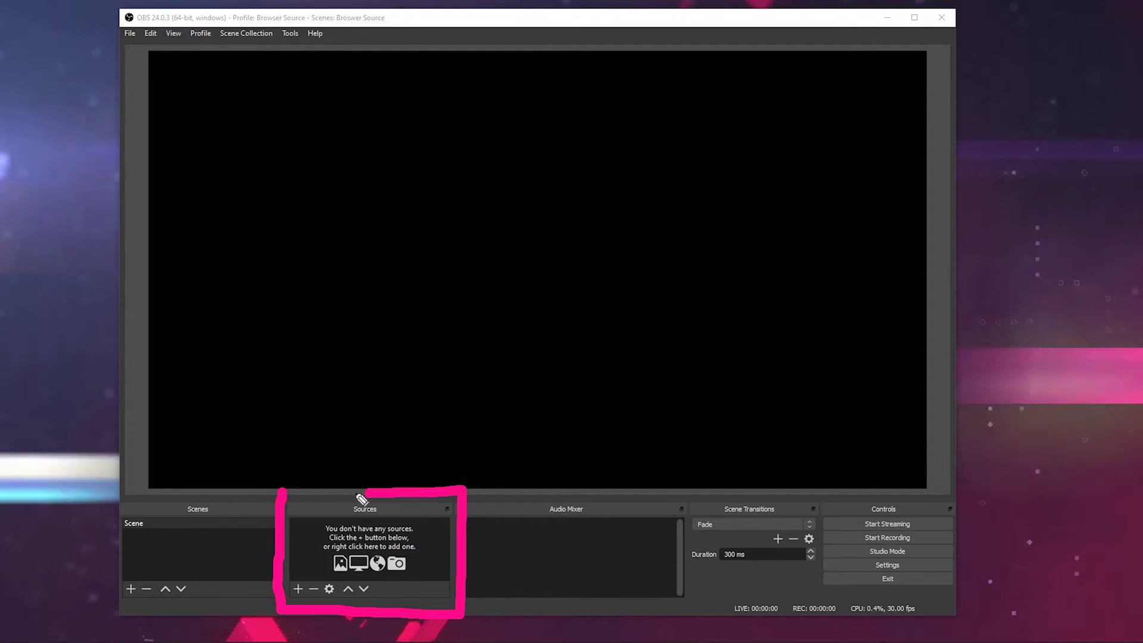
- Sketch a dot, arrow and X over the empty preview, clear them, and open the Add source list
click(298, 567)
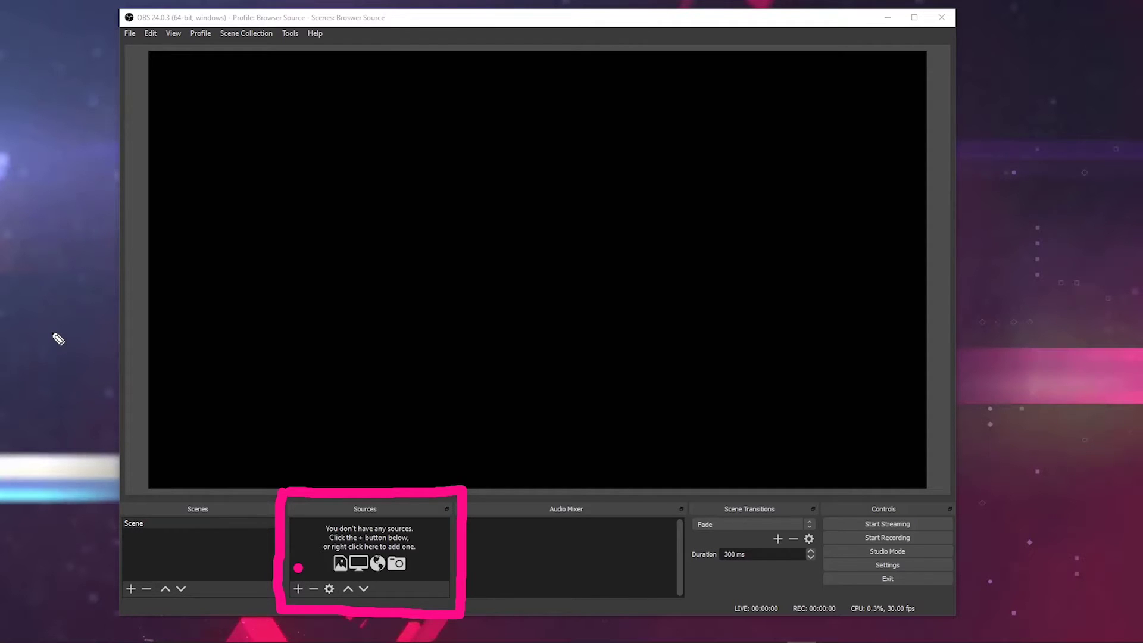
mouse_move(49, 345)
mouse_down()
mouse_move(112, 267)
mouse_move(243, 240)
mouse_move(299, 265)
mouse_move(319, 301)
mouse_move(321, 267)
mouse_move(316, 307)
mouse_move(285, 295)
mouse_move(314, 291)
mouse_up()
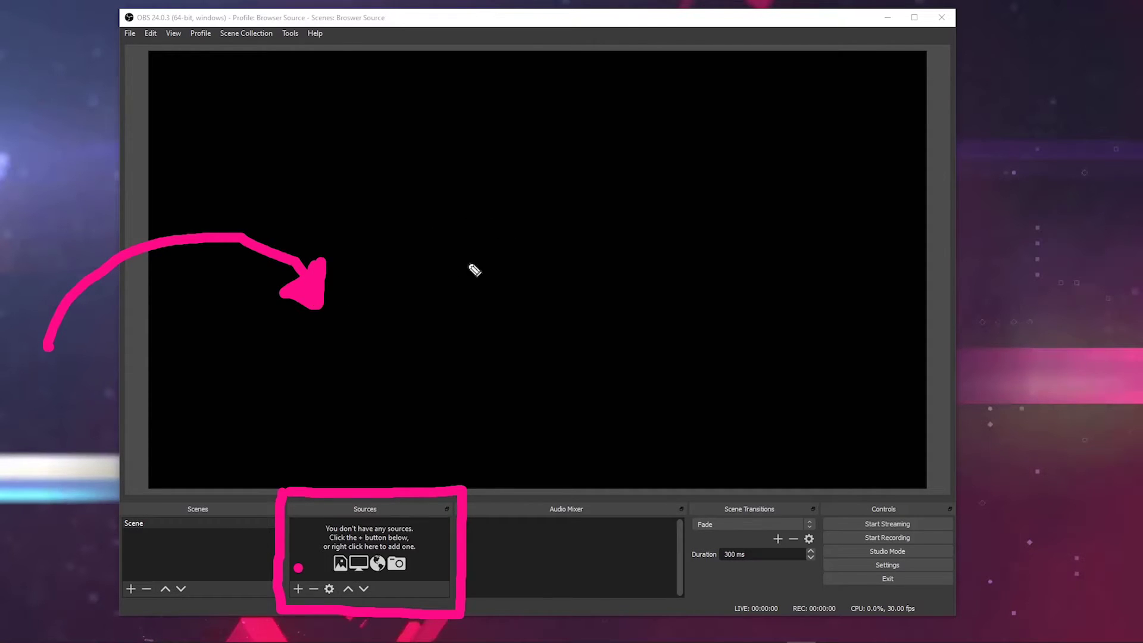
drag(326, 336, 391, 406)
drag(405, 326, 310, 415)
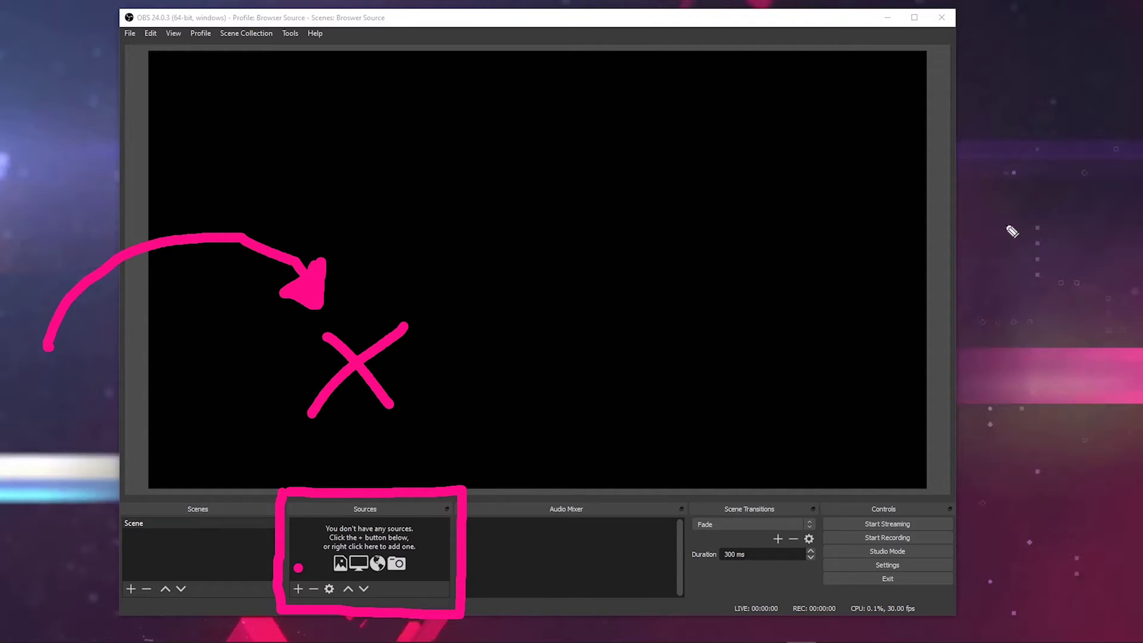
key(Escape)
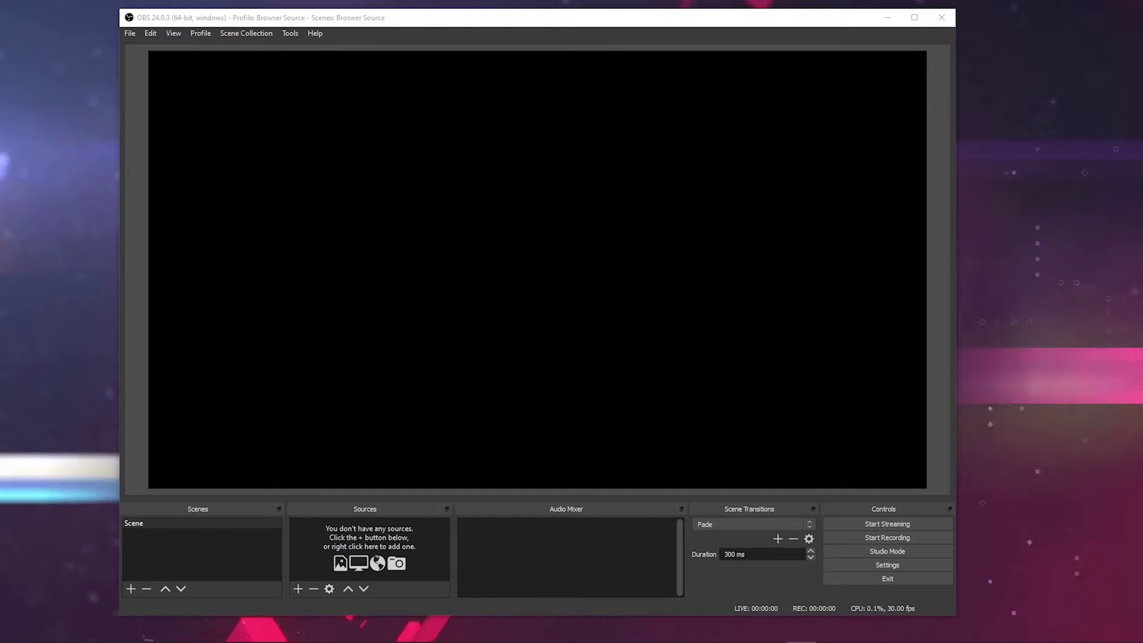
click(296, 590)
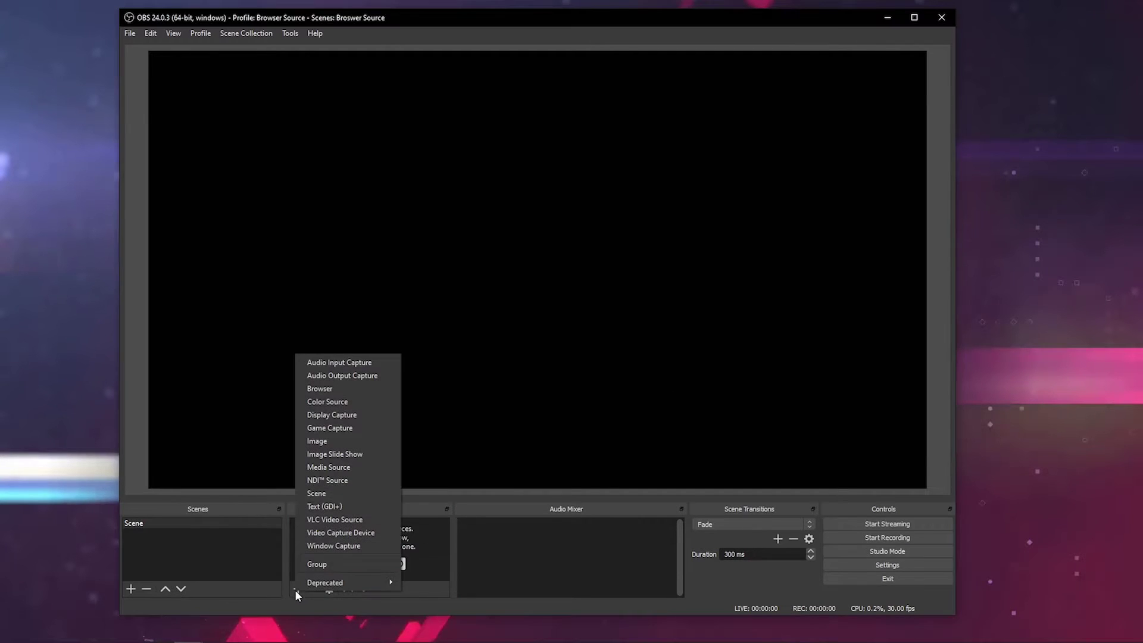
- Create a Browser source named Browser and paste in the awalldigital.com gaming creator gear page URL
click(376, 387)
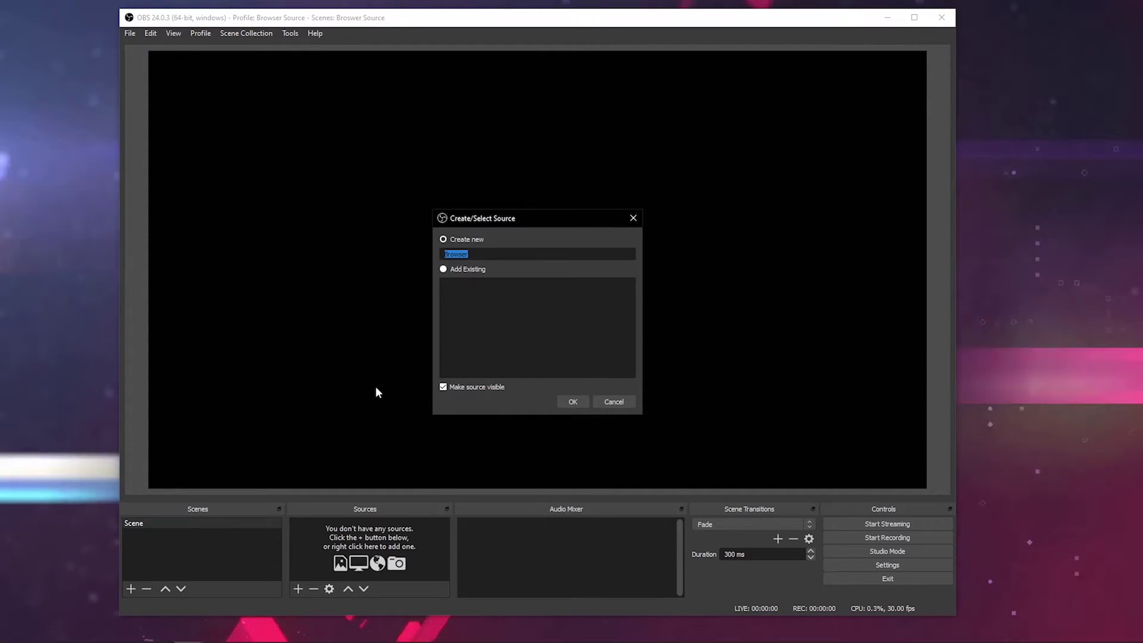
click(566, 404)
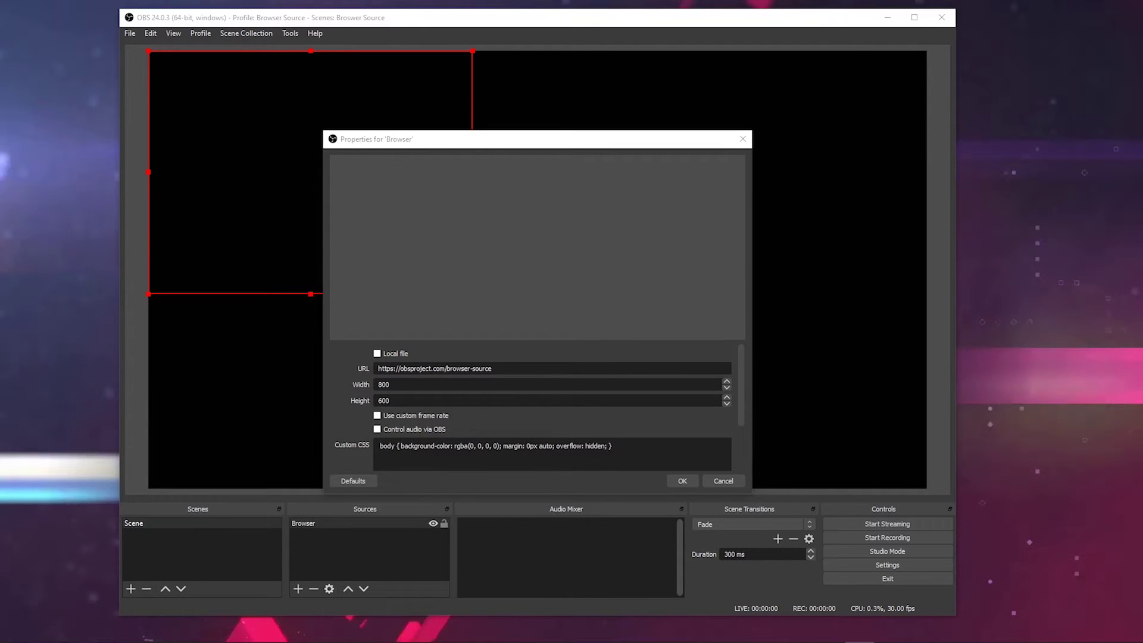
triple_click(425, 369)
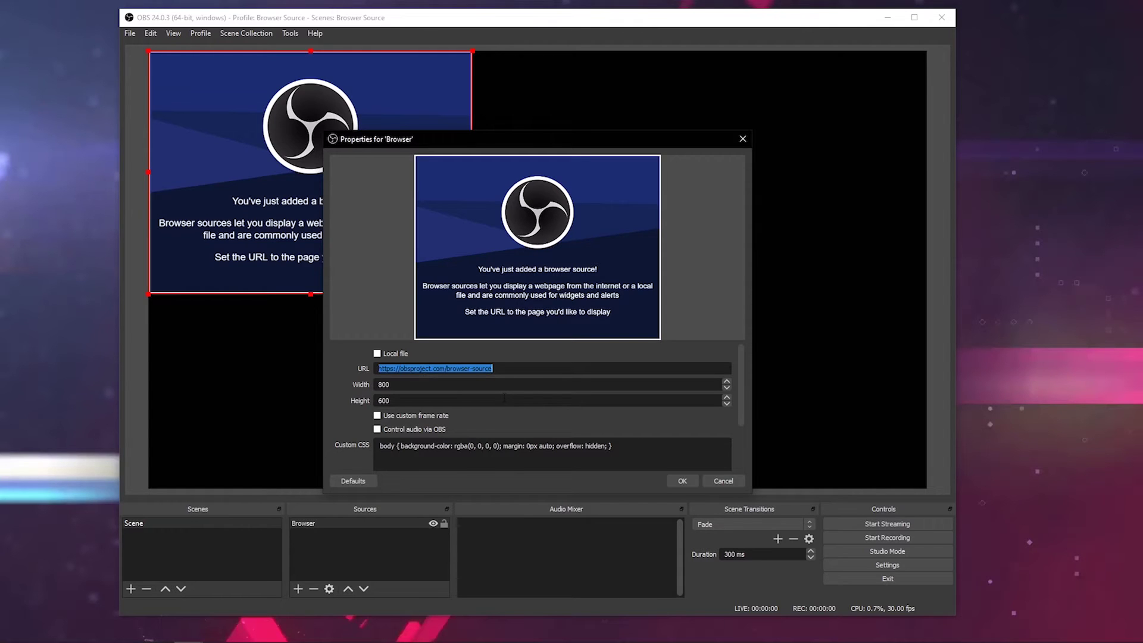
text(https://www.awalldigital.com/gamingcreatorgear)
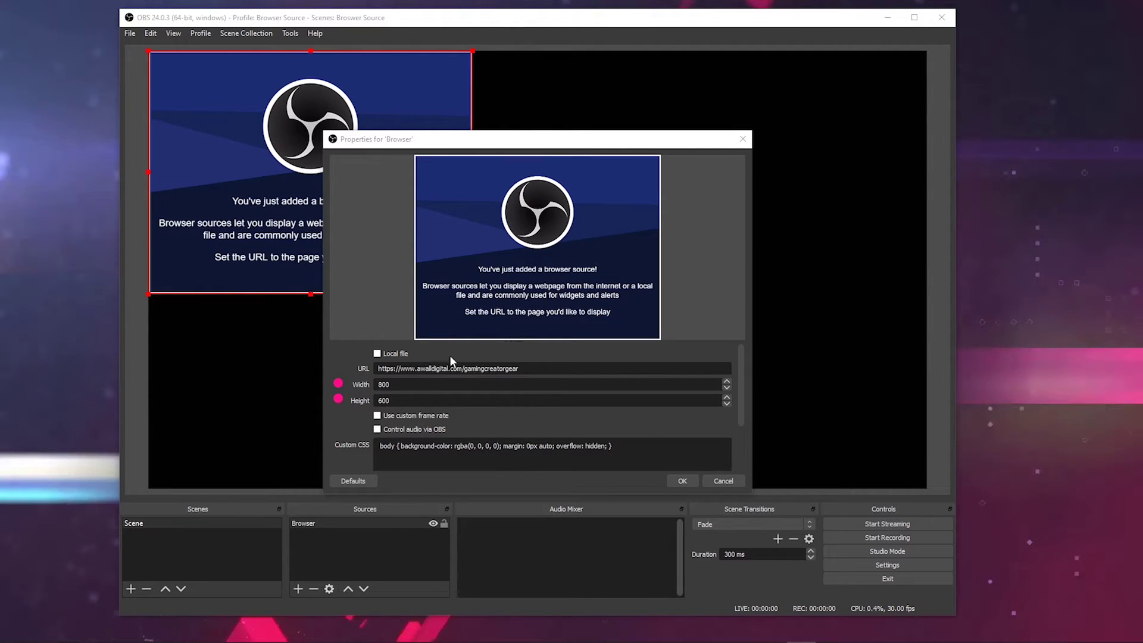
- Set the source to 1920×1080, apply it, and bring the same page up in Chrome
click(361, 387)
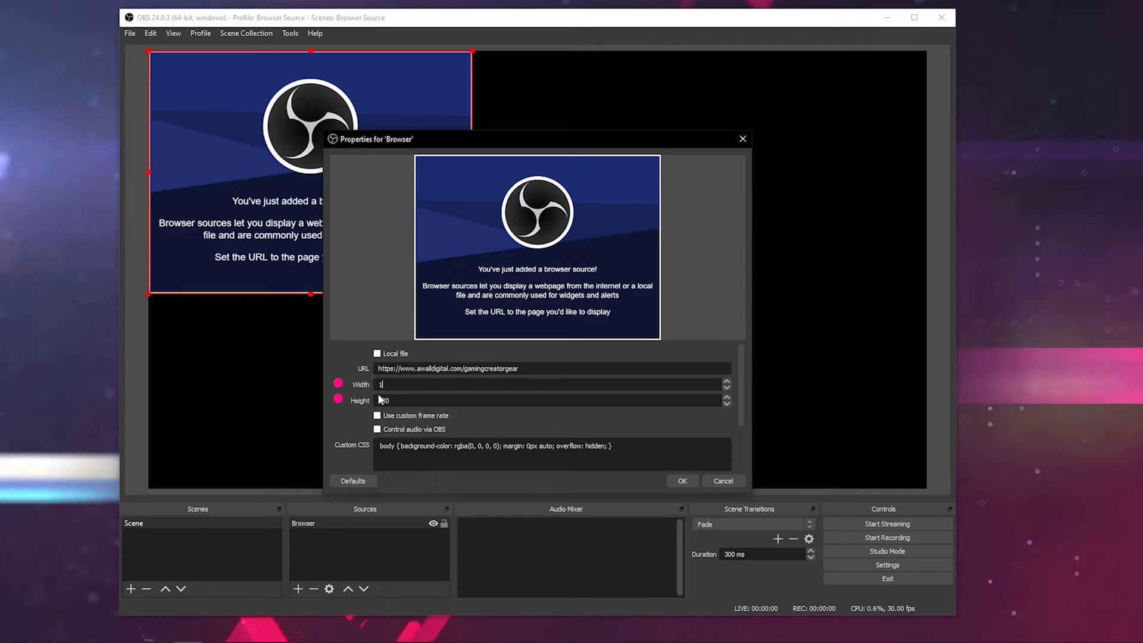
text(1920)
key(Tab)
text(1080)
click(683, 480)
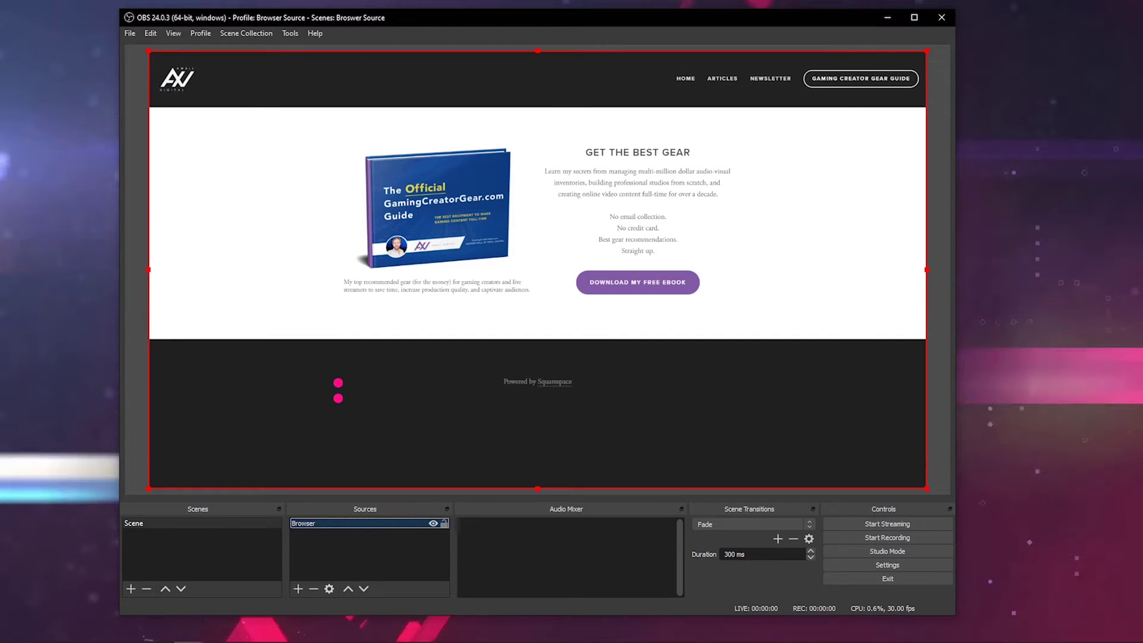
key(alt+Tab)
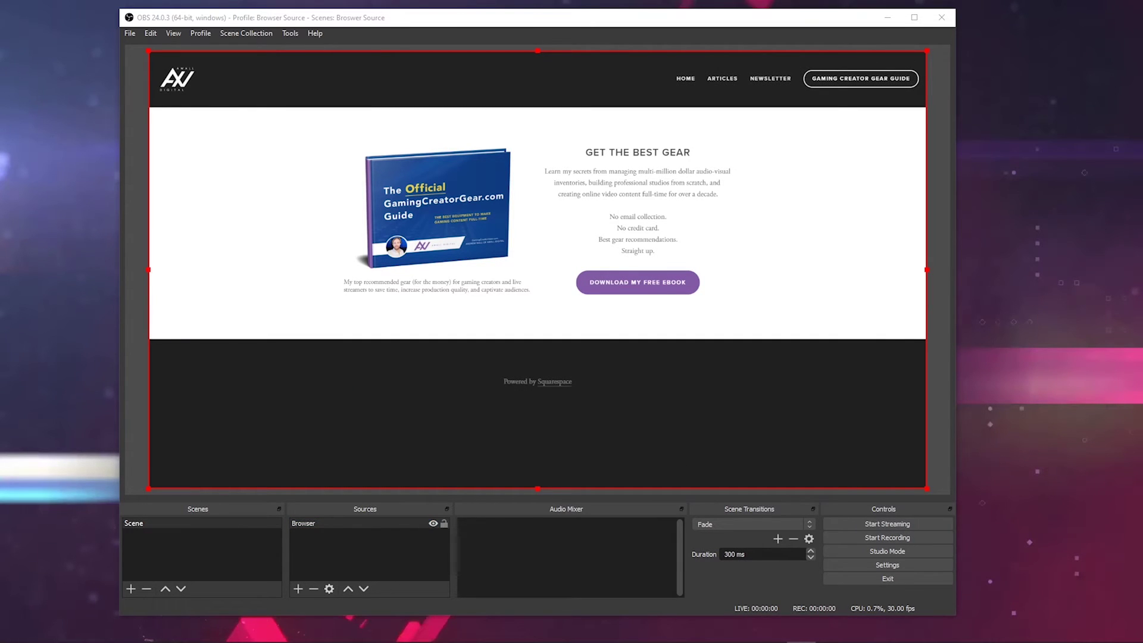
drag(0, 101, 3, 2)
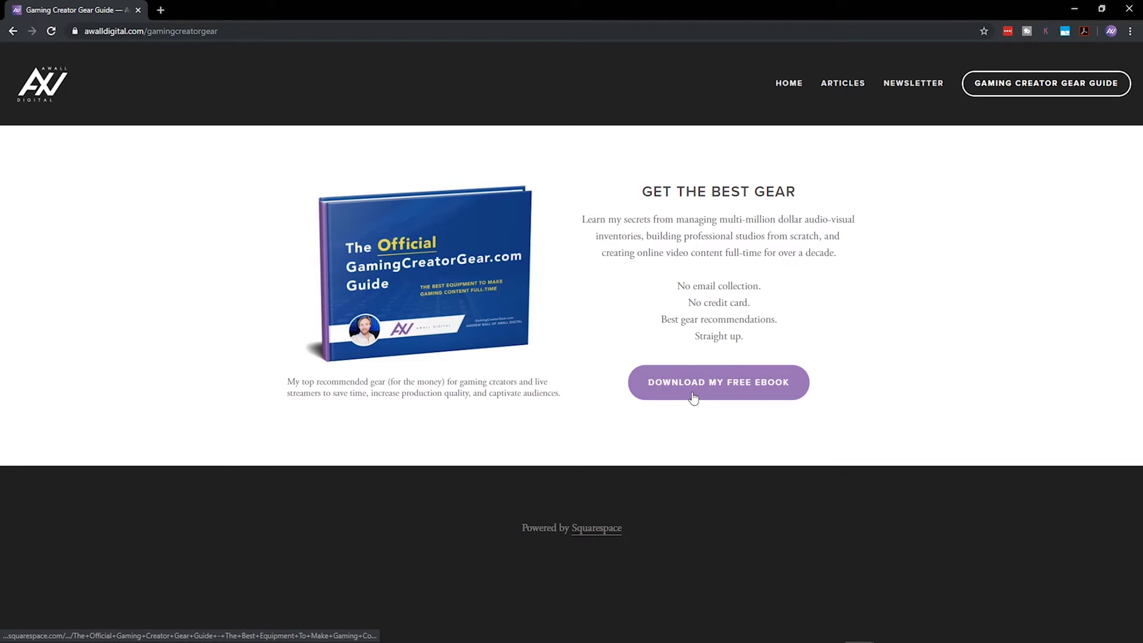
- Drag the Chrome window by its tab to the left edge, revealing OBS behind it
drag(68, 10, 0, 107)
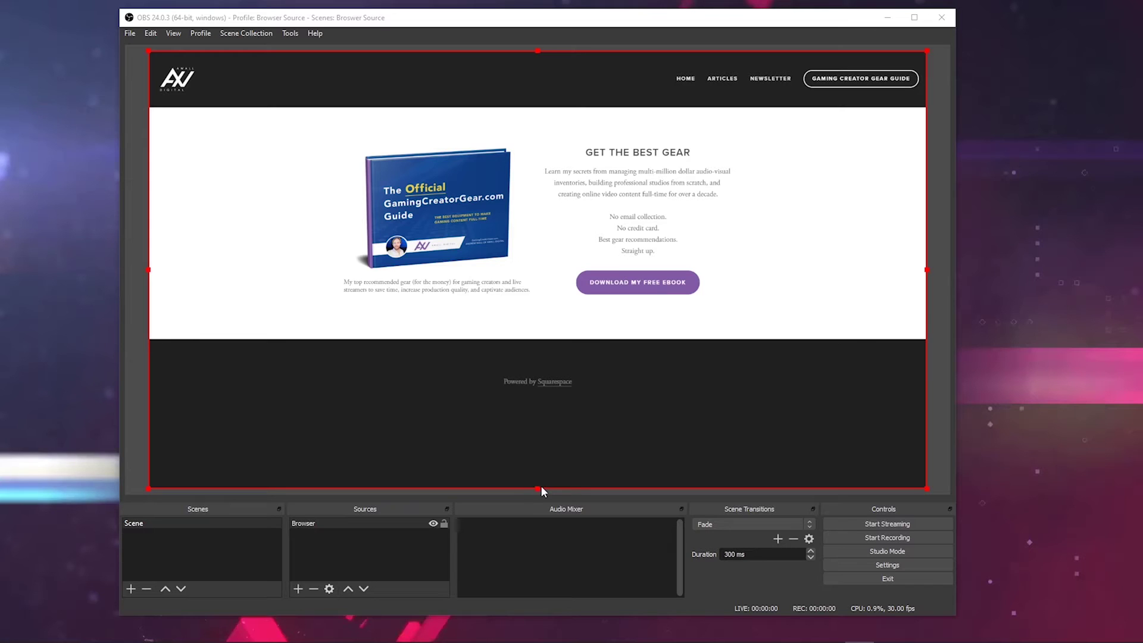
- Crop the browser source's bottom, left margin, top header bar and right margin
drag(538, 488, 546, 320)
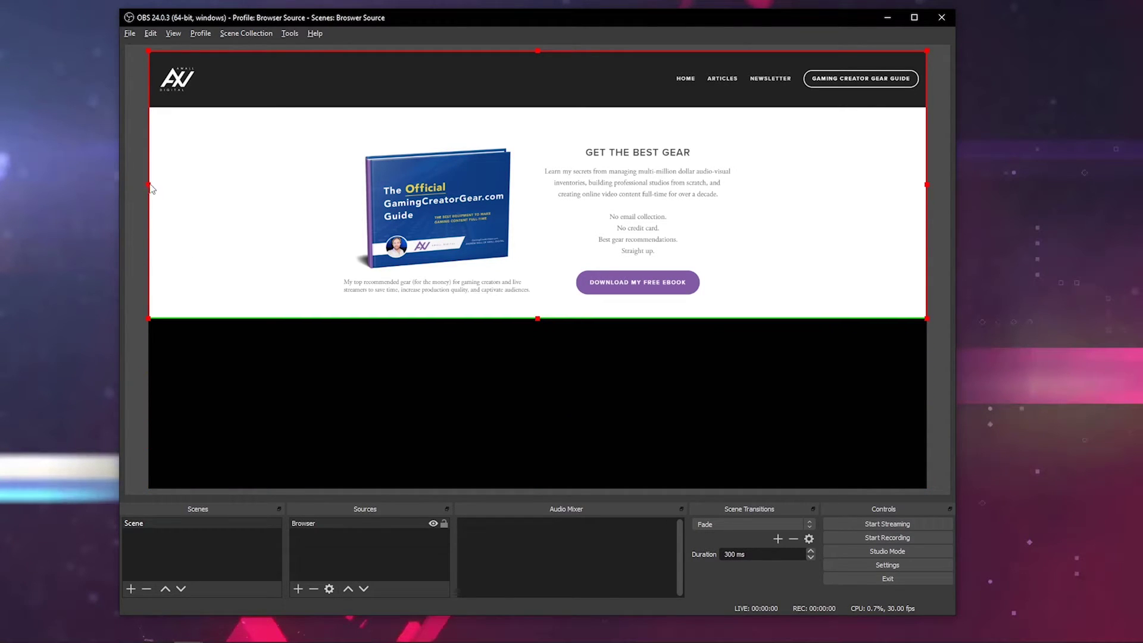
drag(149, 186, 325, 189)
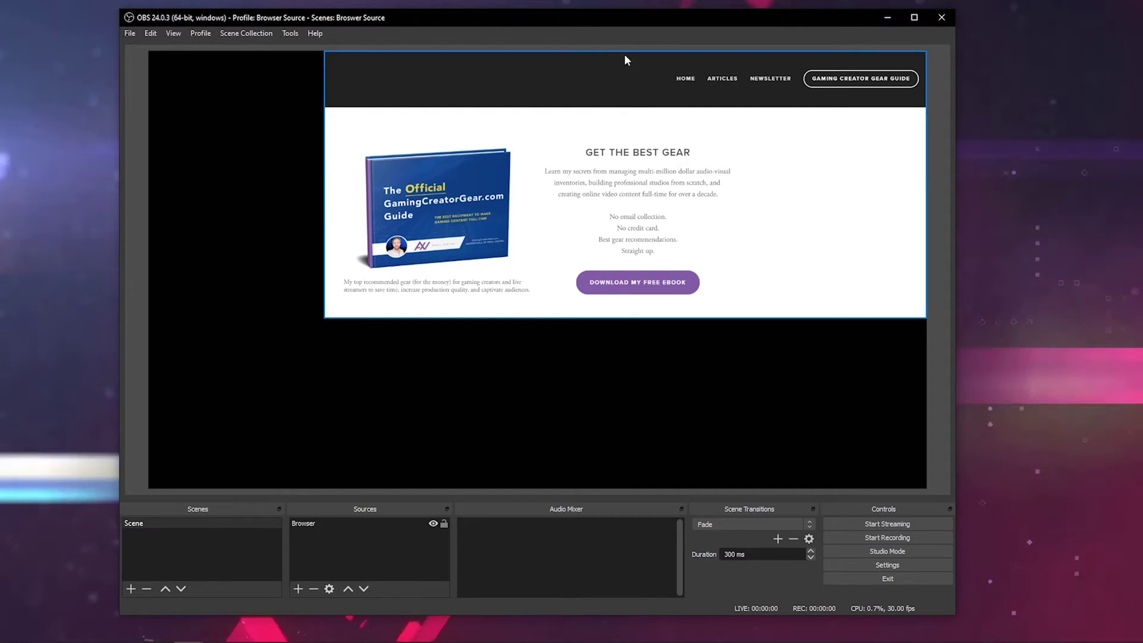
drag(623, 53, 626, 123)
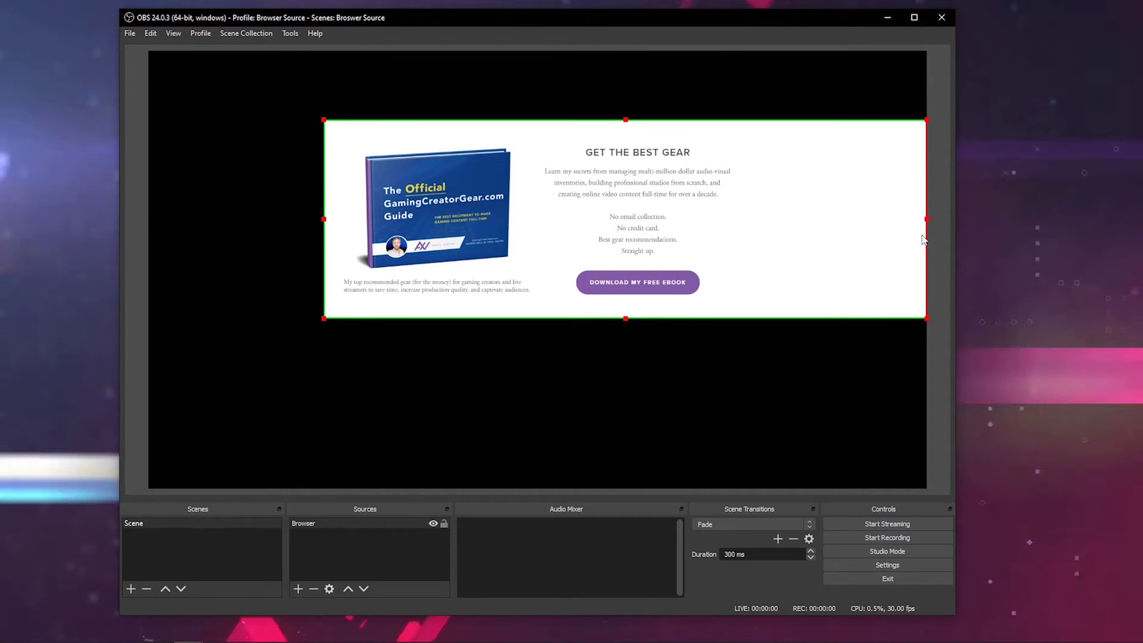
drag(927, 220, 754, 225)
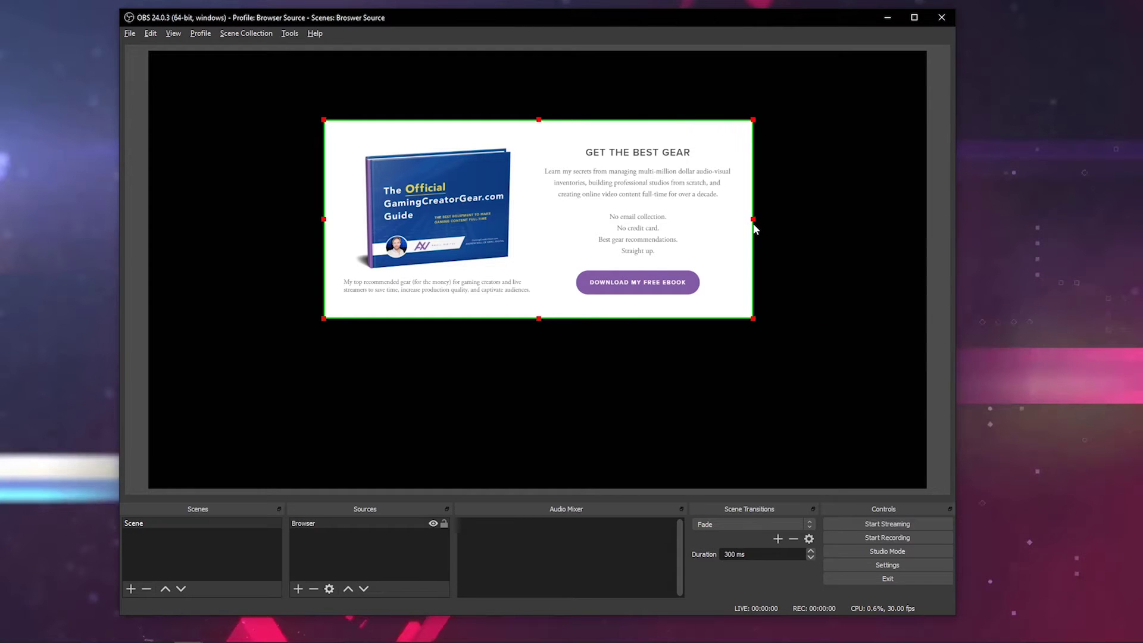
- Reposition and resize the cropped ebook panel so it sits larger near the canvas centre
drag(596, 215, 420, 373)
drag(578, 290, 437, 180)
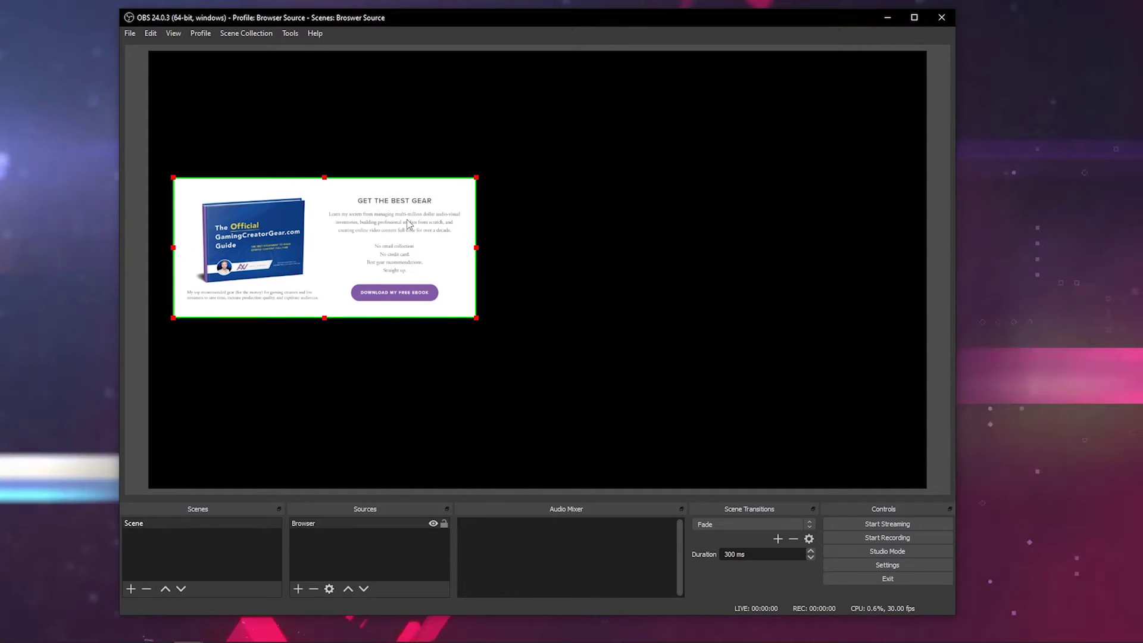
drag(360, 232, 560, 234)
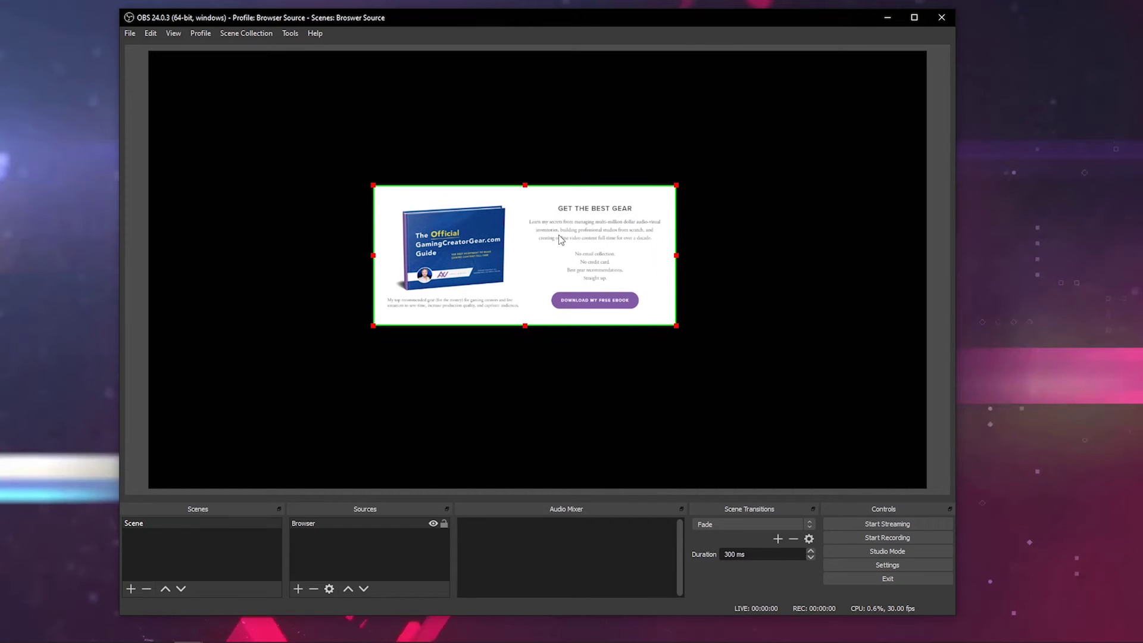
drag(675, 181, 796, 106)
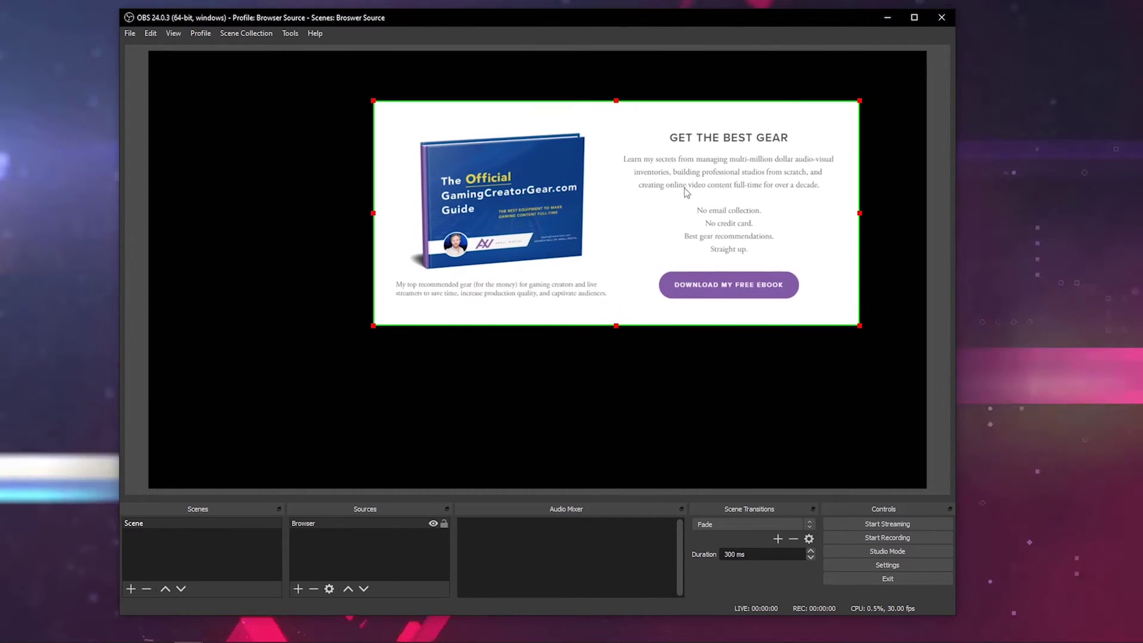
drag(688, 194, 602, 236)
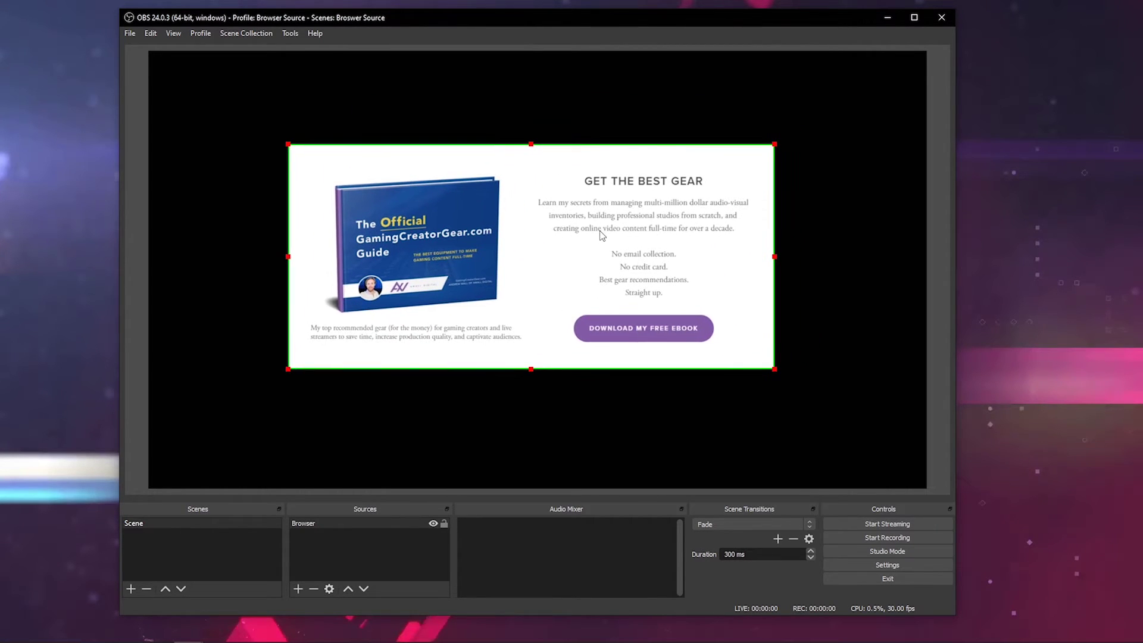
right_click(536, 236)
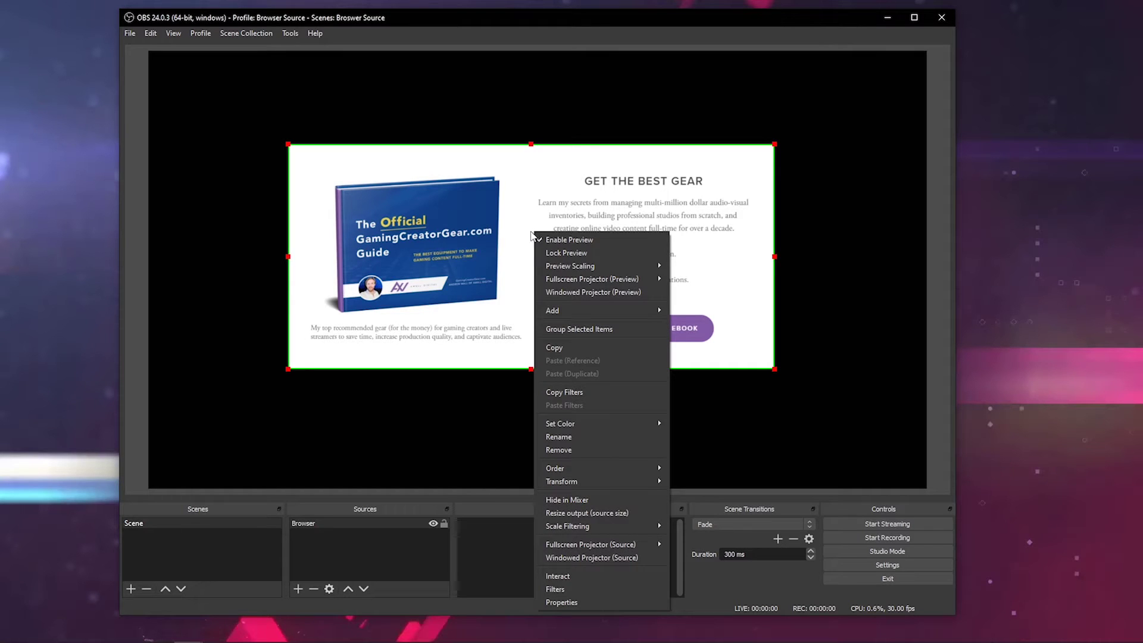
- Confirm the transform crops of left 433, right 429, top 170, bottom 420 and close the dialog
mouse_move(609, 482)
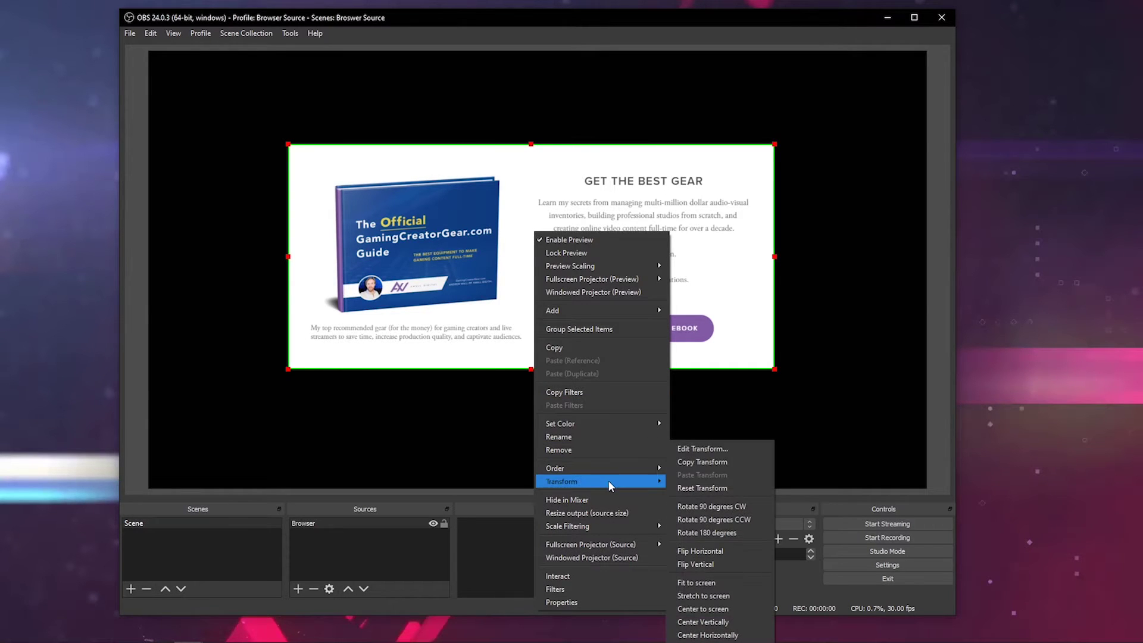
click(743, 452)
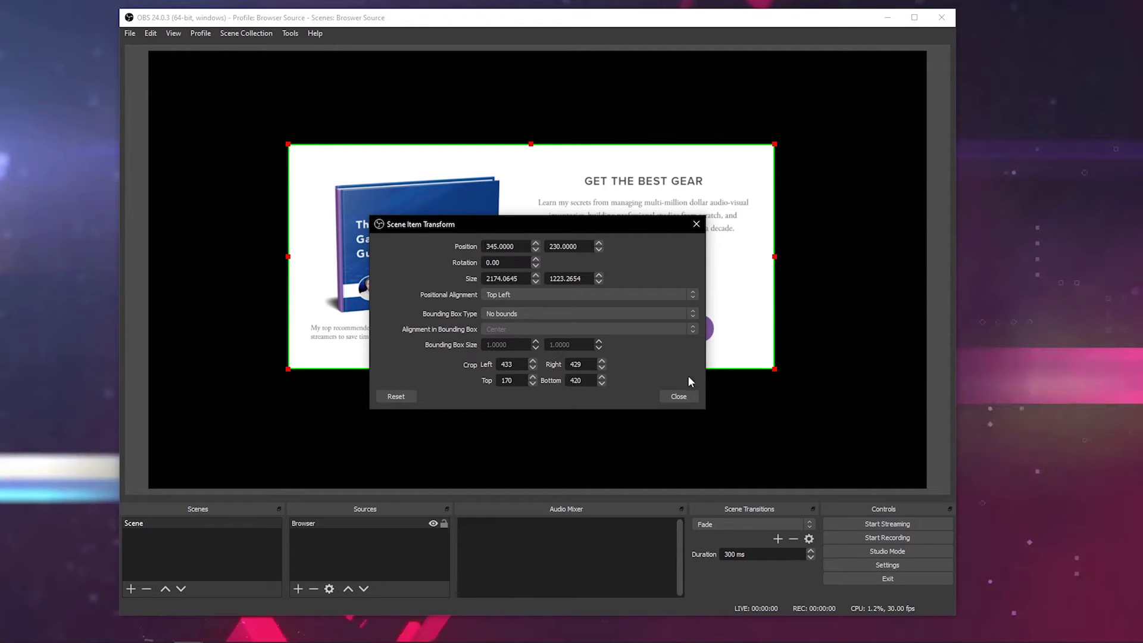
click(679, 396)
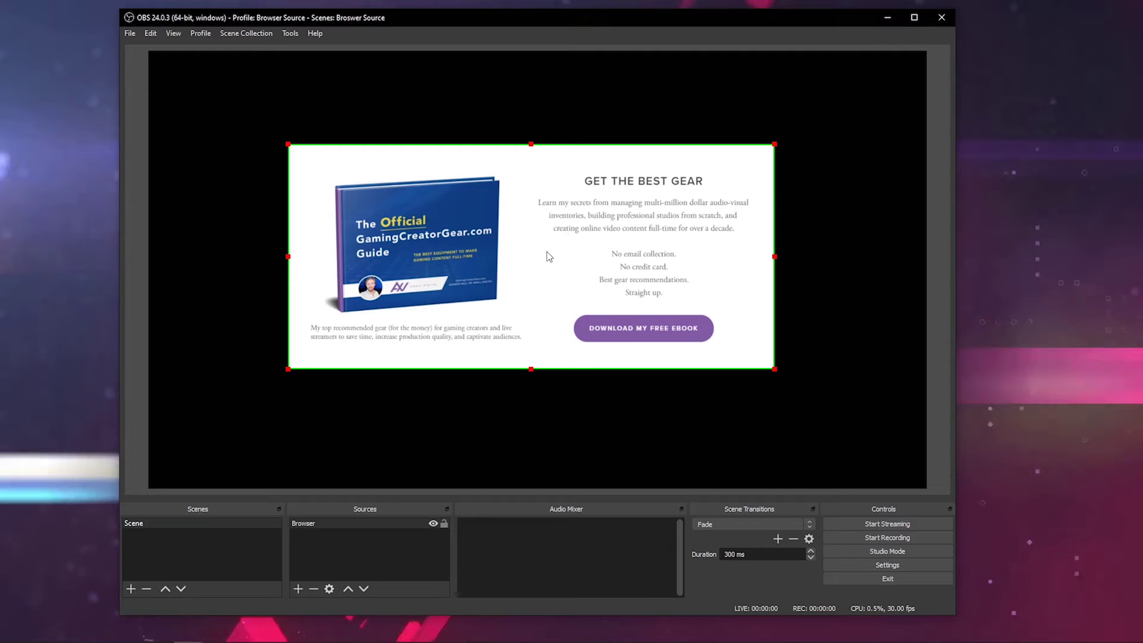
- Open an Interact window for the Browser source and move it aside from the preview
right_click(384, 524)
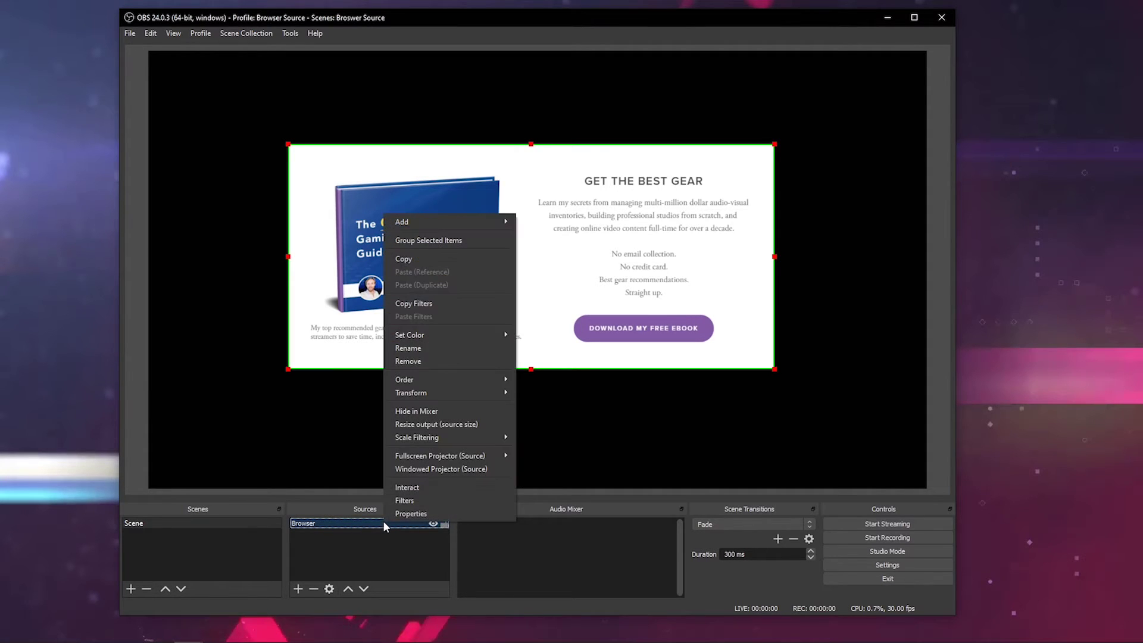
click(461, 487)
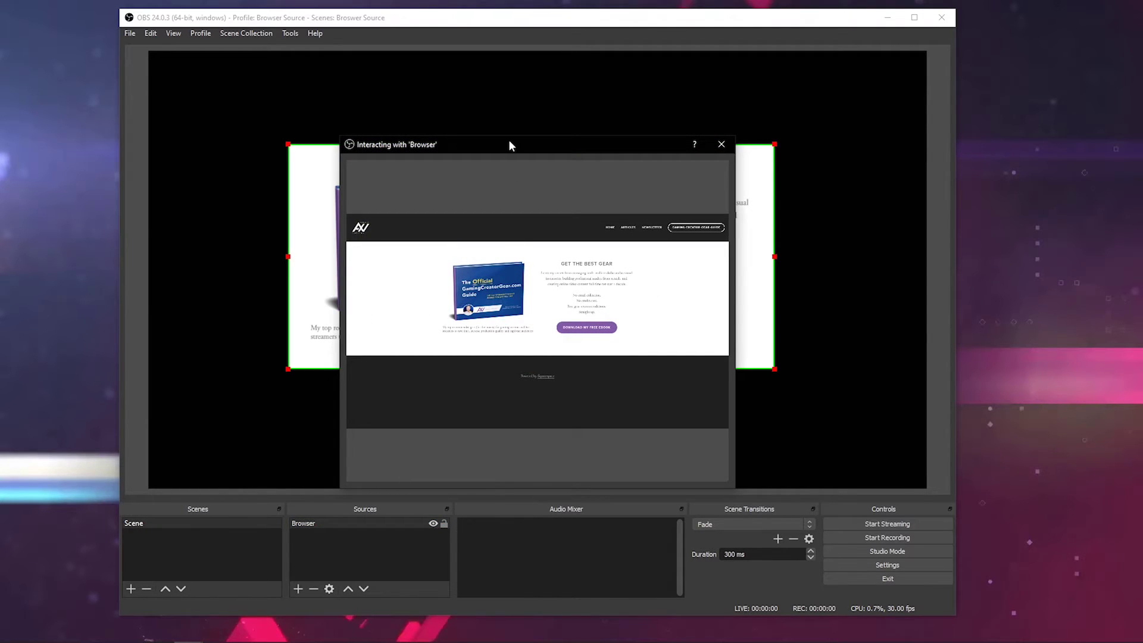
drag(509, 144, 216, 122)
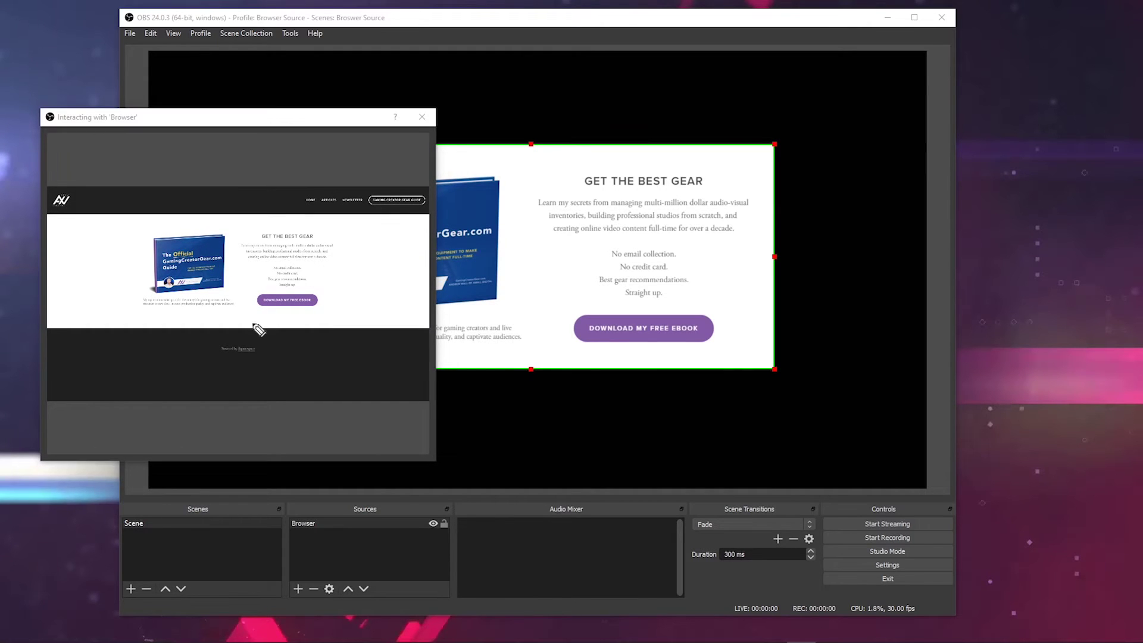
mouse_move(119, 363)
mouse_down()
mouse_move(150, 138)
mouse_move(428, 415)
mouse_move(217, 357)
mouse_up()
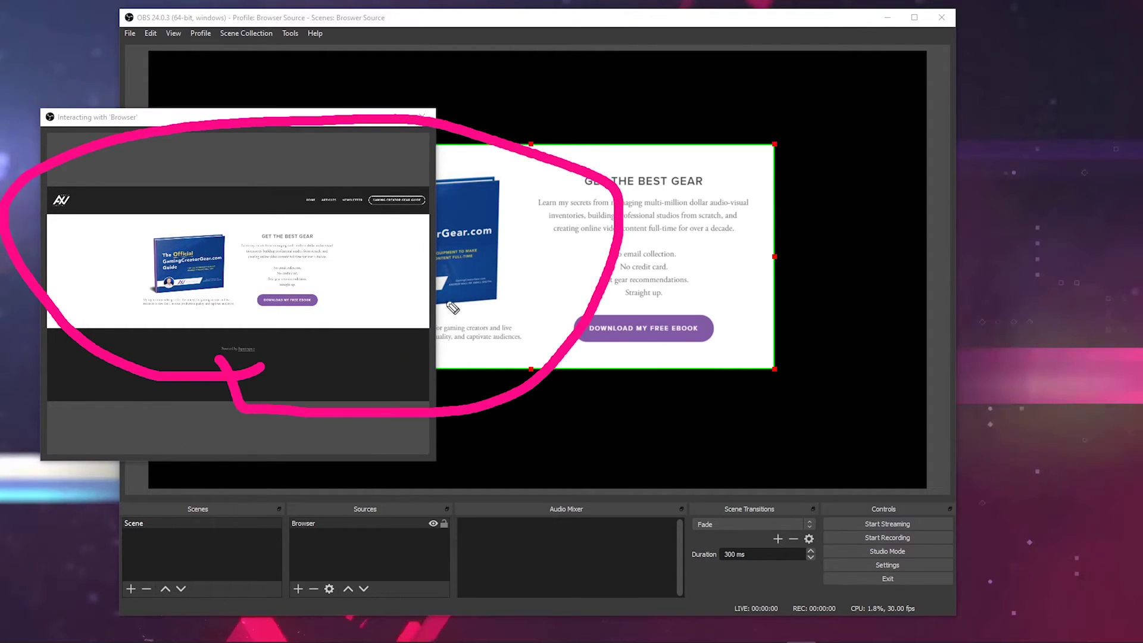
click(683, 72)
drag(683, 72, 587, 132)
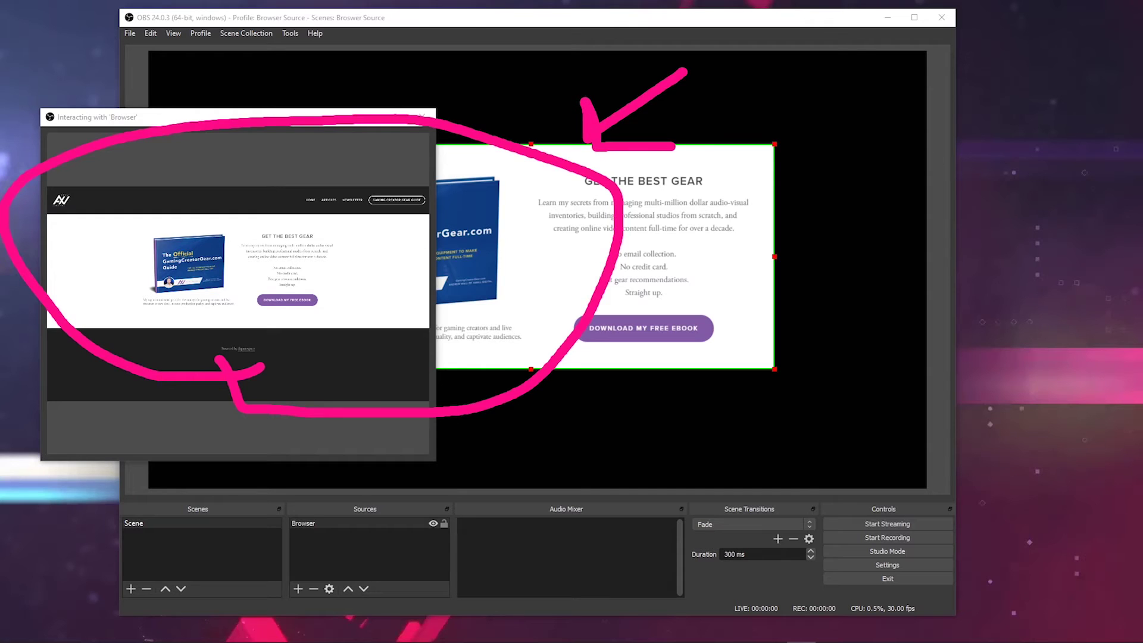
key(Escape)
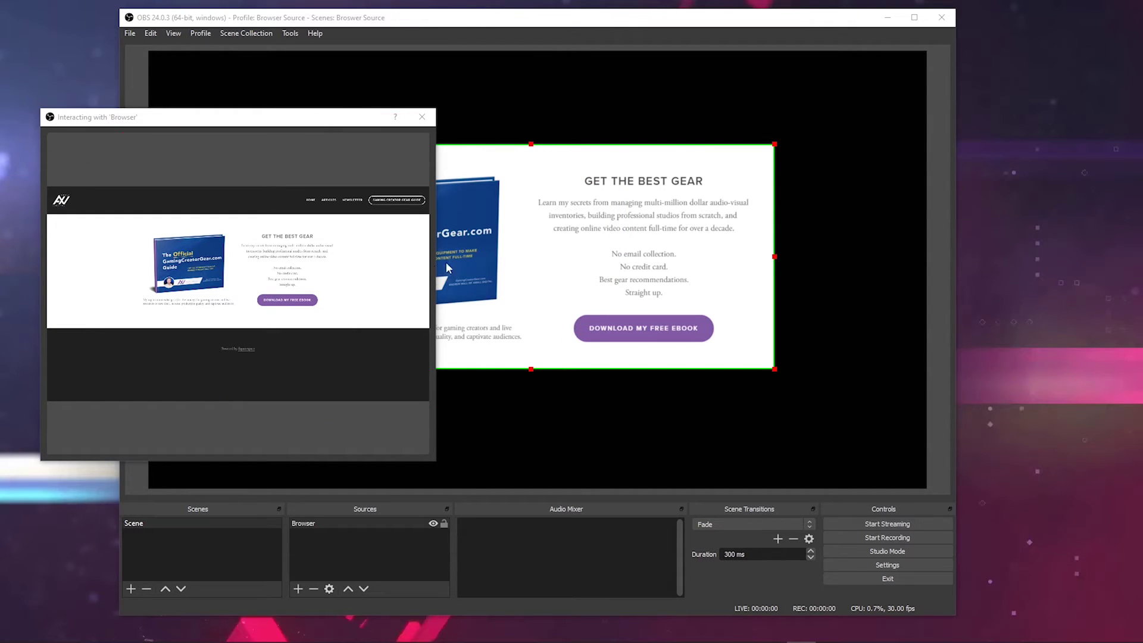
- Open DOWNLOAD MY FREE EBOOK to load the GamingCreatorGear.com guide, moving the window out of the preview
click(289, 305)
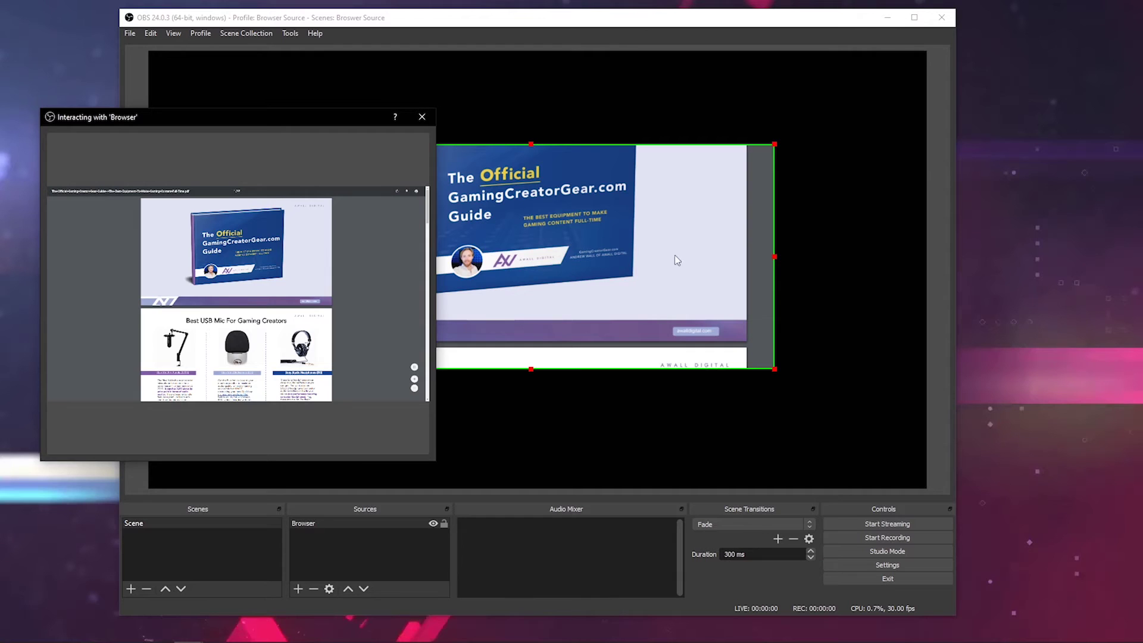
drag(316, 117, 312, 387)
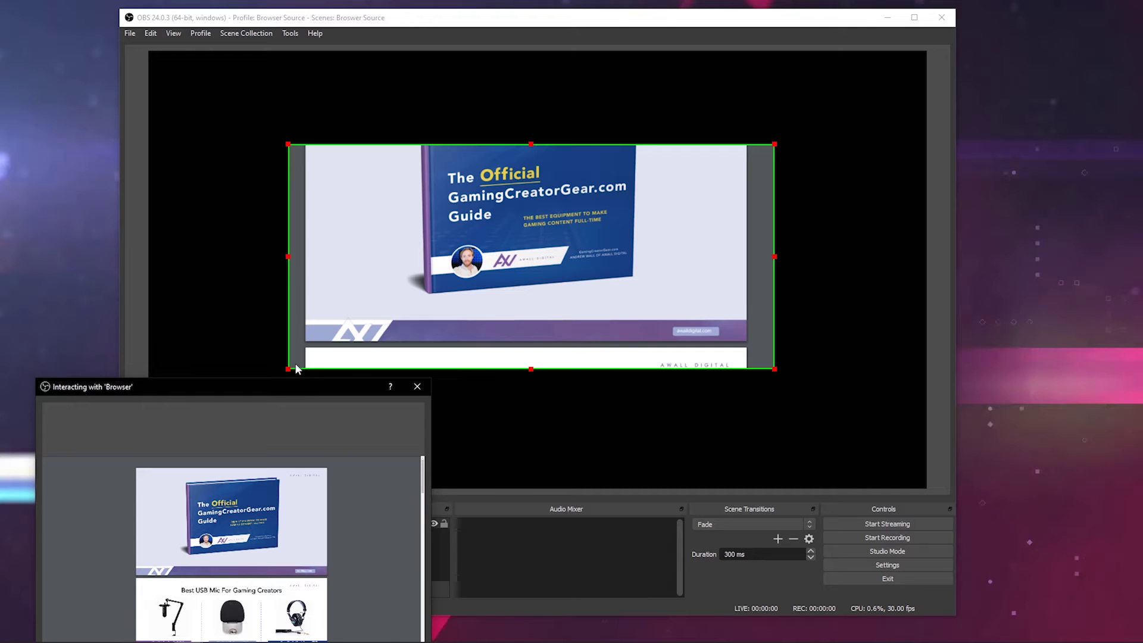
drag(290, 396, 256, 177)
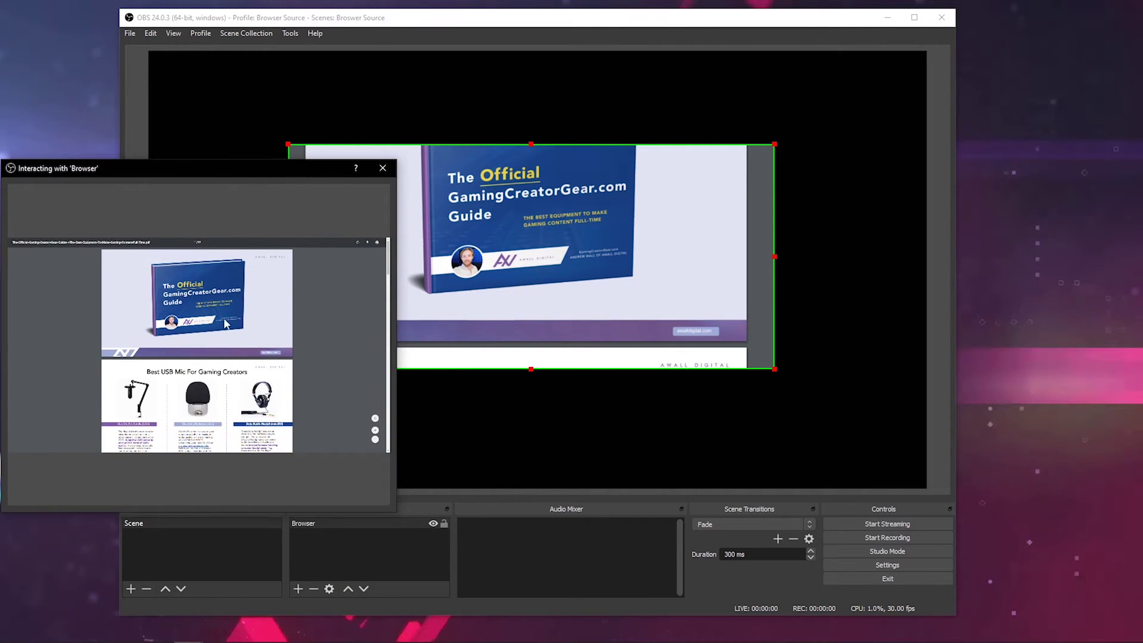
- Apply Transform > Reset Transform to the PDF guide source and close the Interacting window
right_click(537, 248)
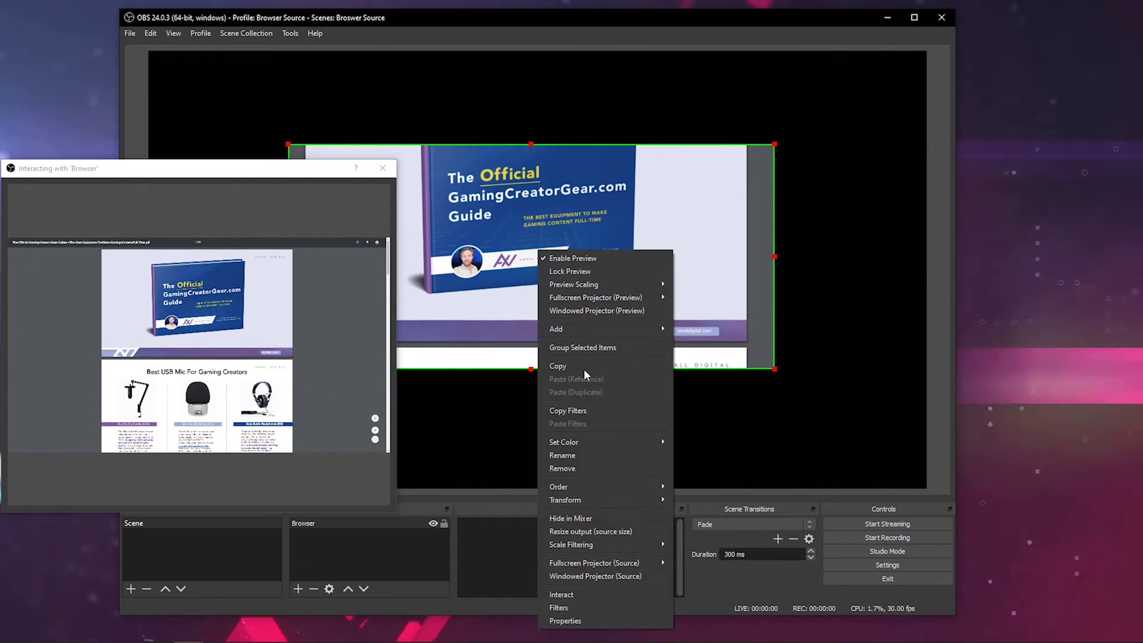
mouse_move(578, 500)
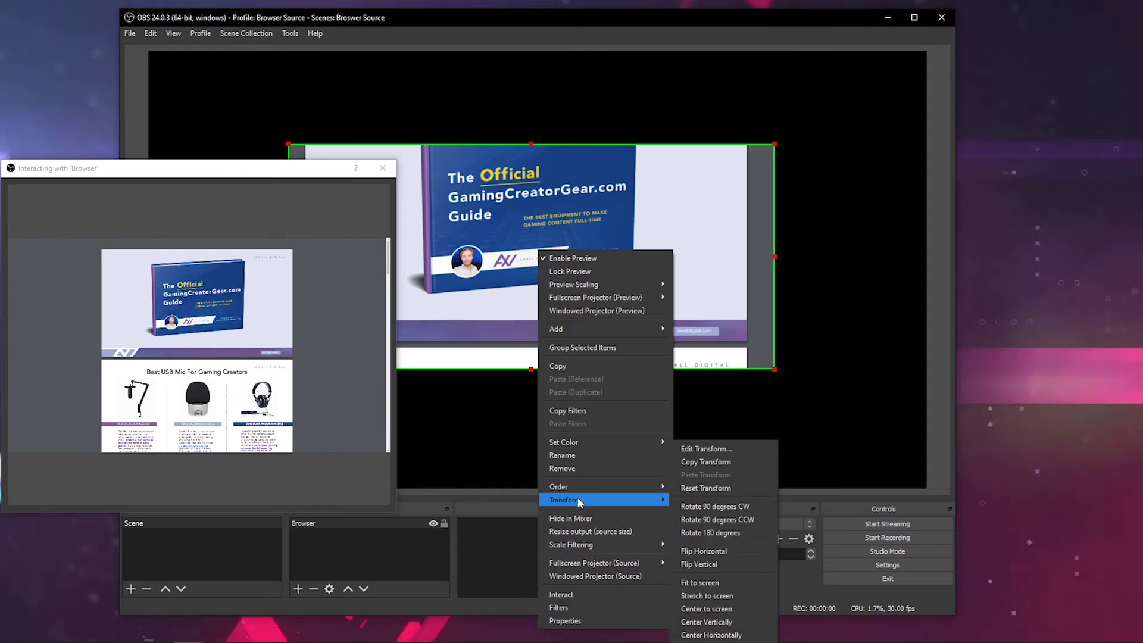
click(705, 488)
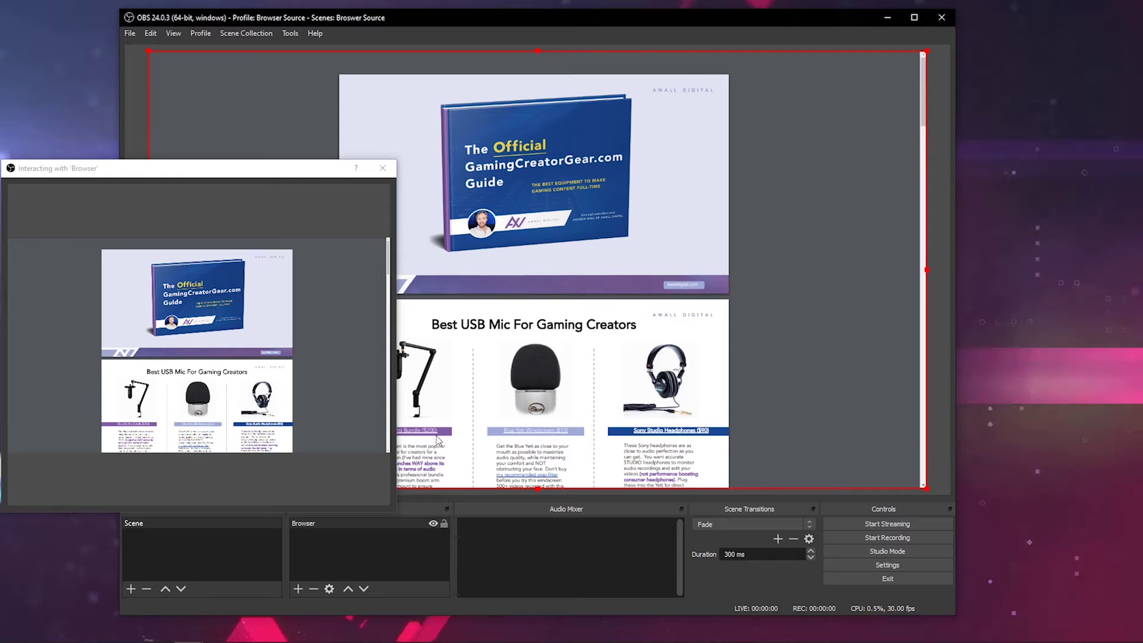
click(387, 170)
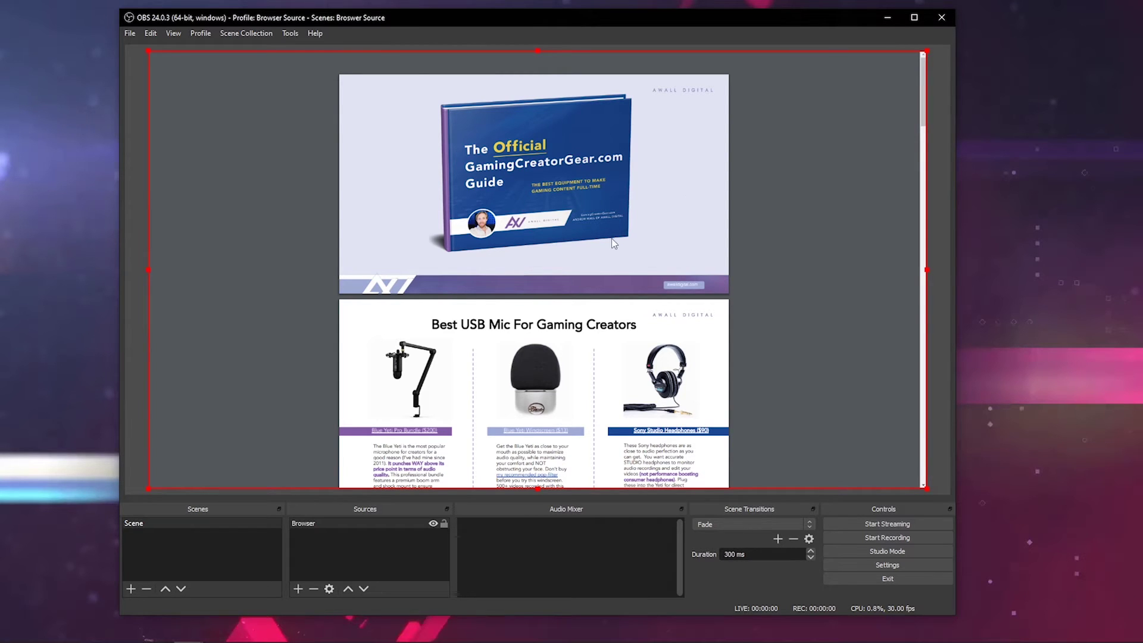
- Interact with the PDF guide to scroll it, close the window, and dismiss the source list unused
right_click(359, 525)
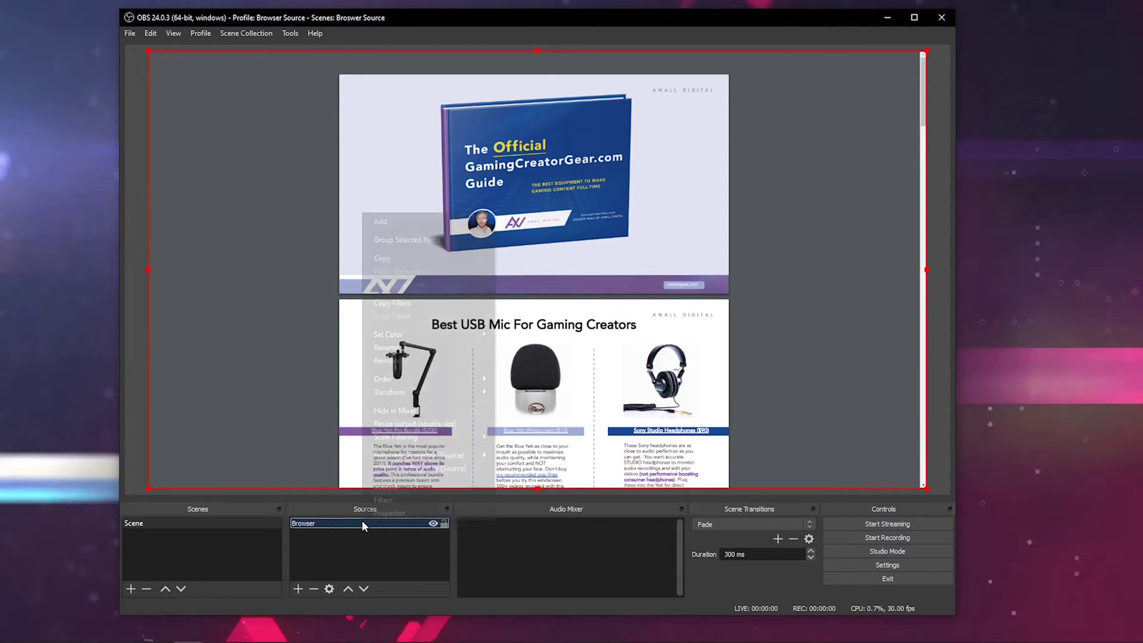
click(406, 487)
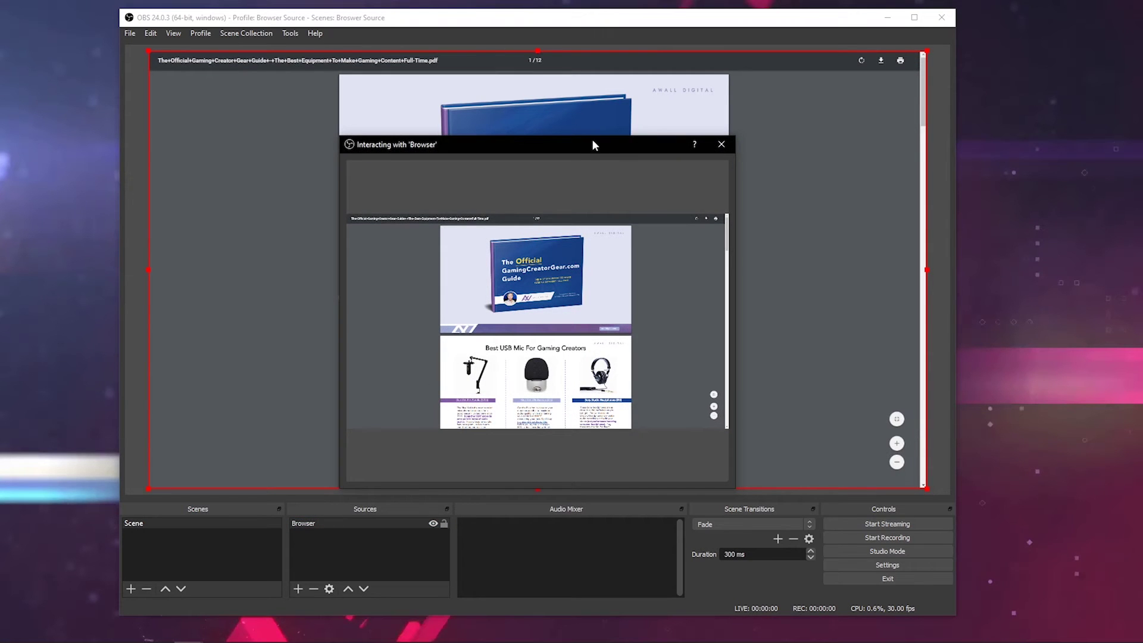
drag(593, 142, 252, 84)
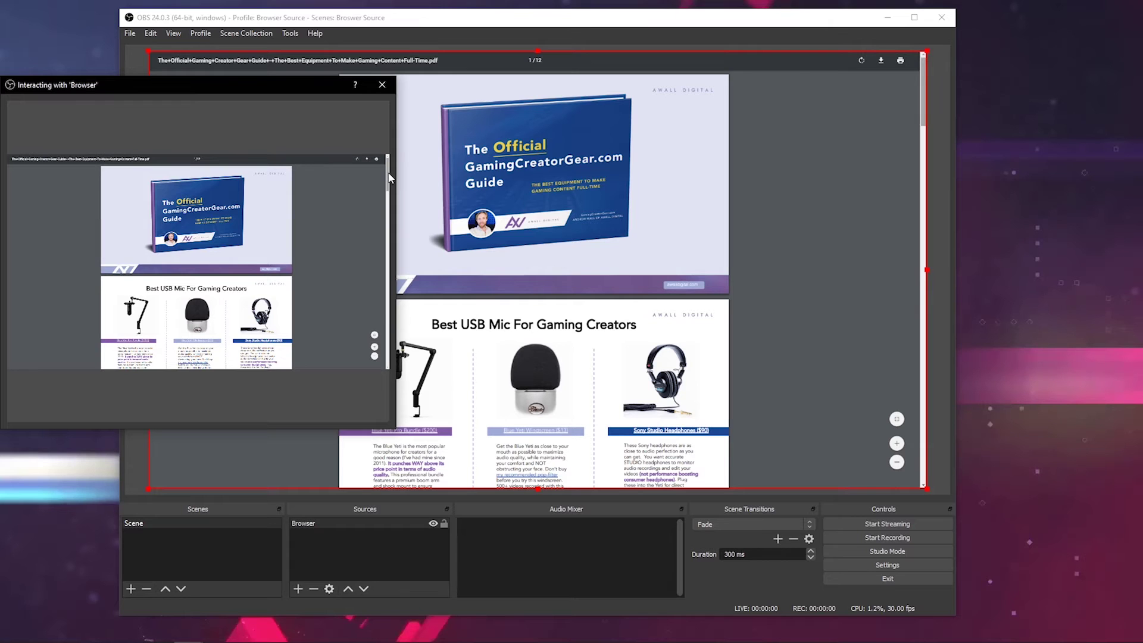
drag(389, 177, 387, 192)
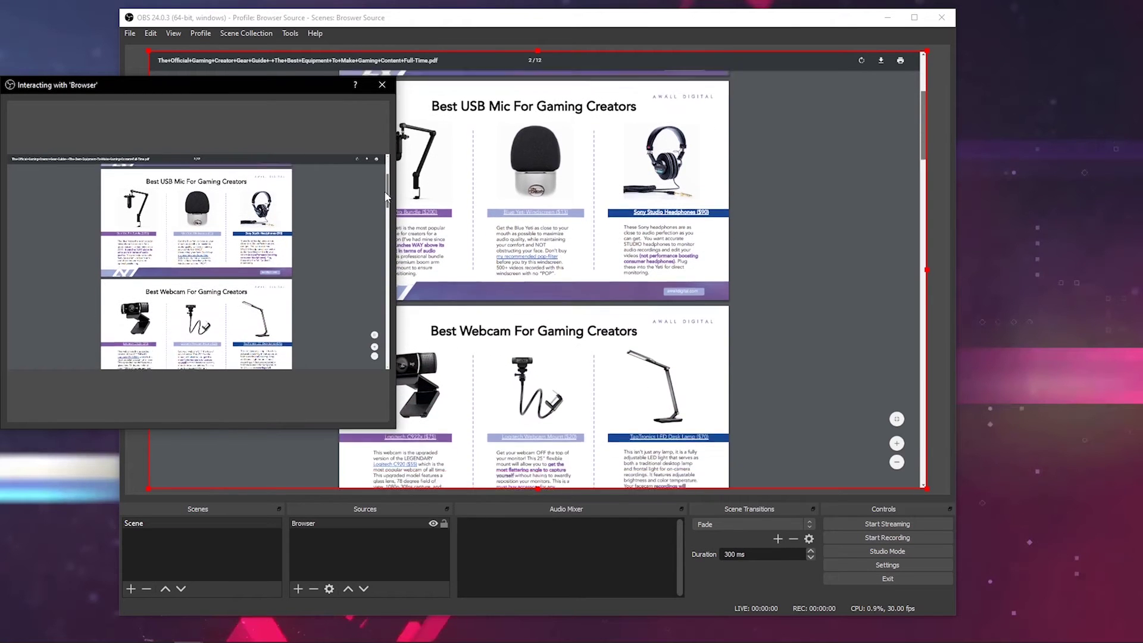
drag(386, 197, 385, 158)
click(382, 84)
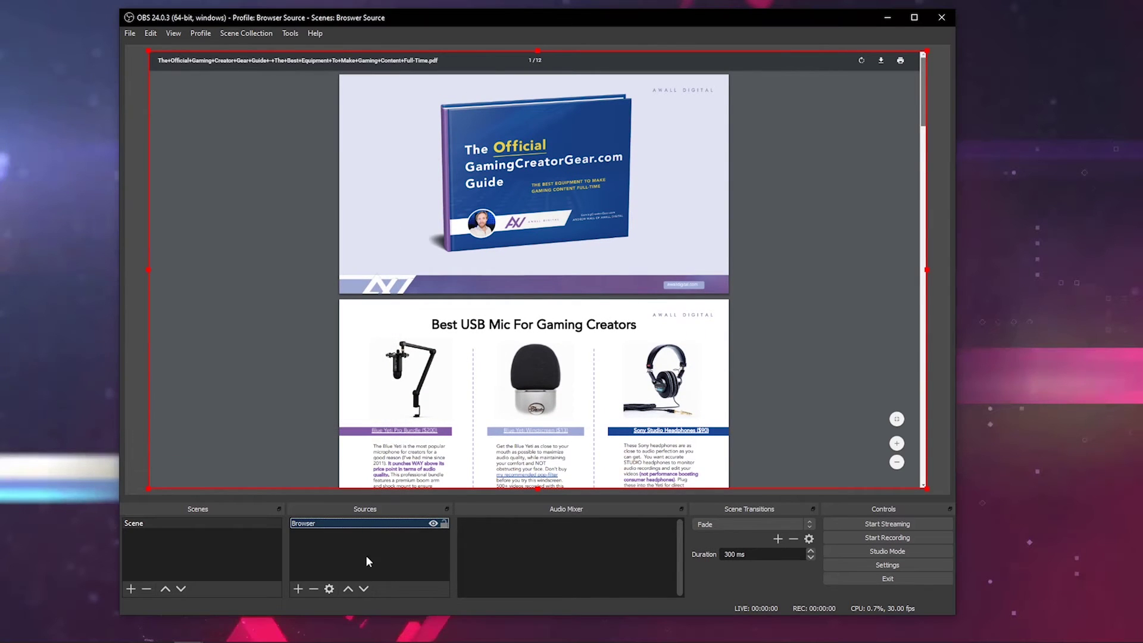
click(298, 589)
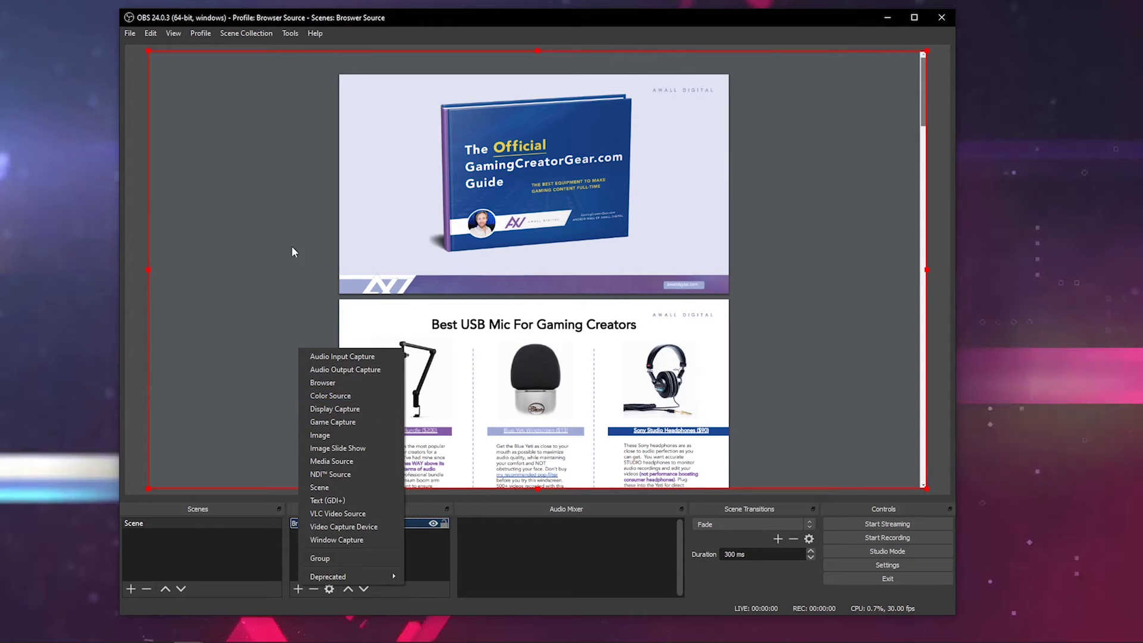
click(253, 218)
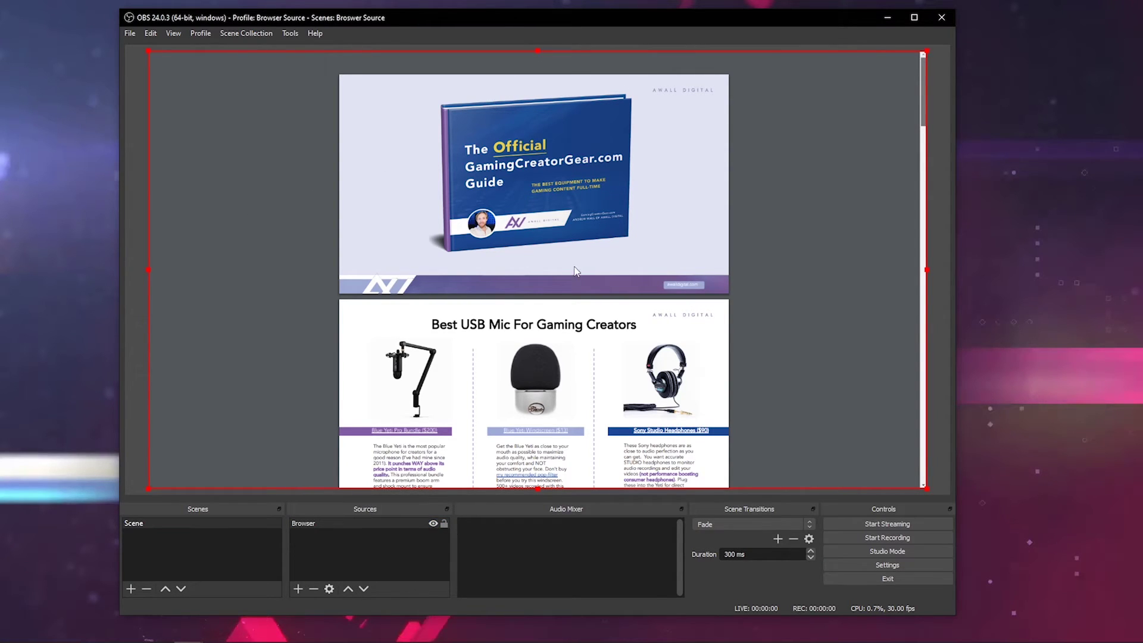
- Reopen interaction with the PDF guide, move the window left, and scroll through its pages
right_click(831, 202)
click(869, 548)
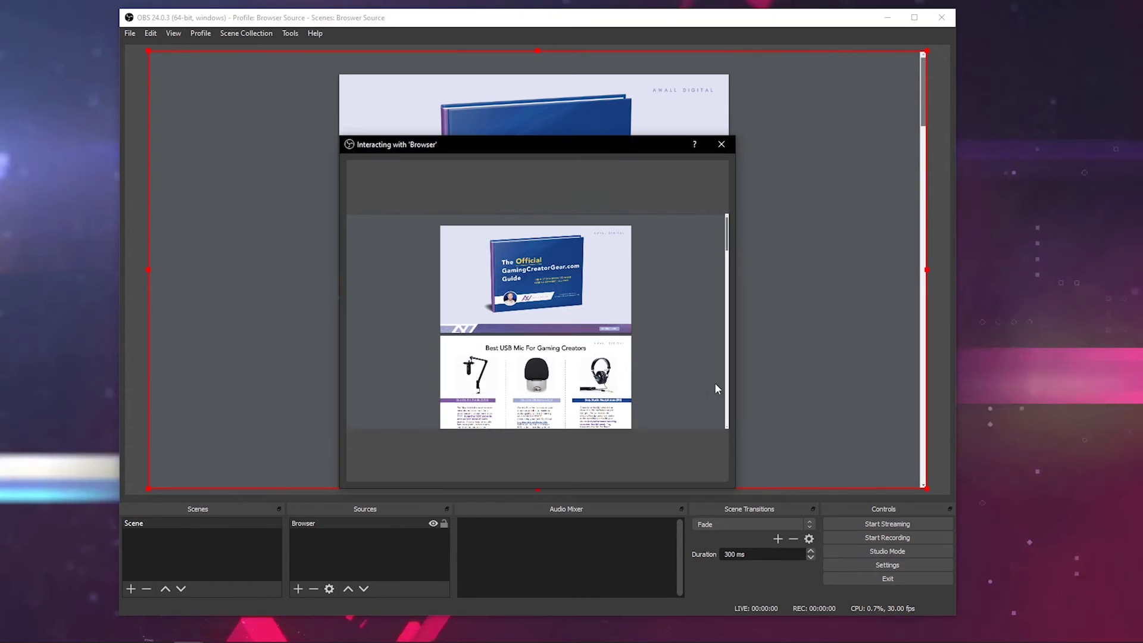
drag(638, 145, 314, 95)
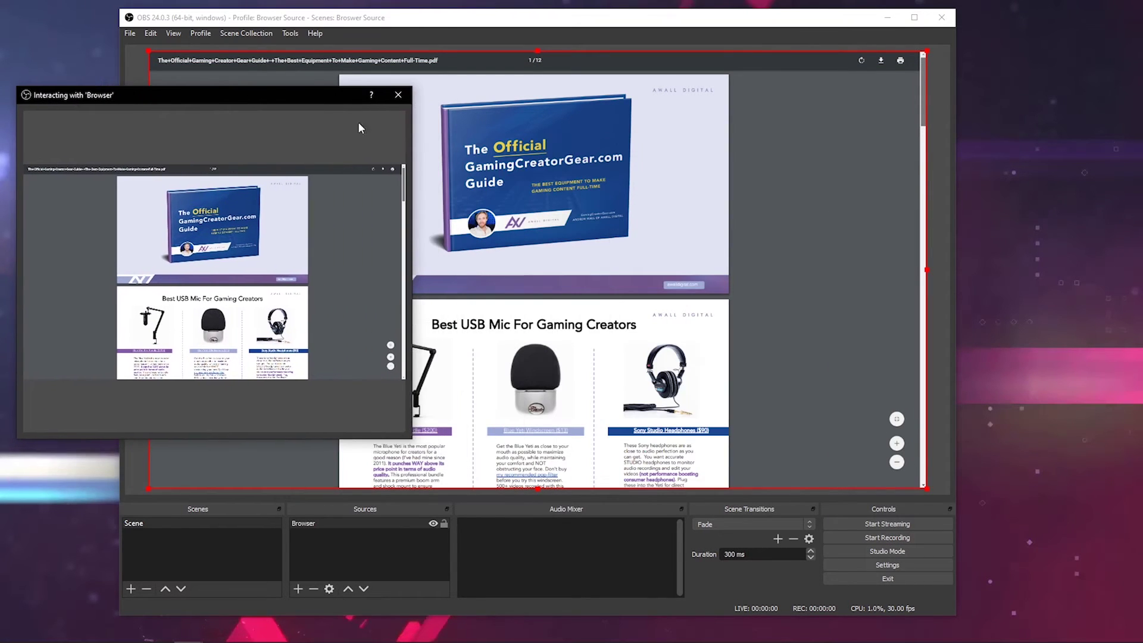
scroll(392, 186, down, 5)
drag(406, 213, 407, 323)
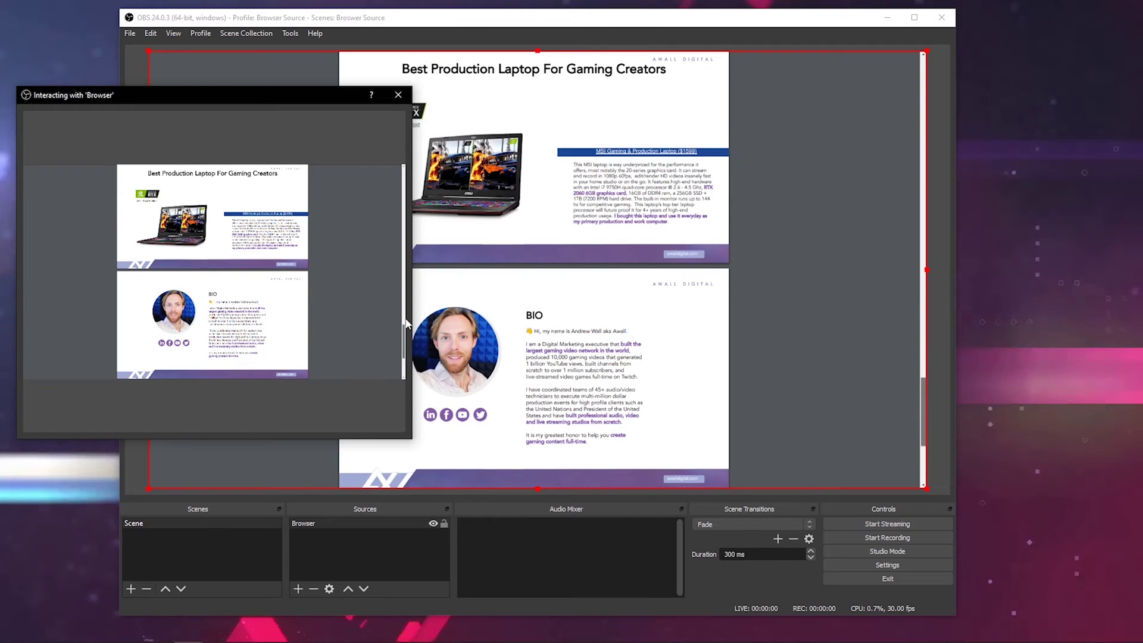
drag(409, 276, 404, 172)
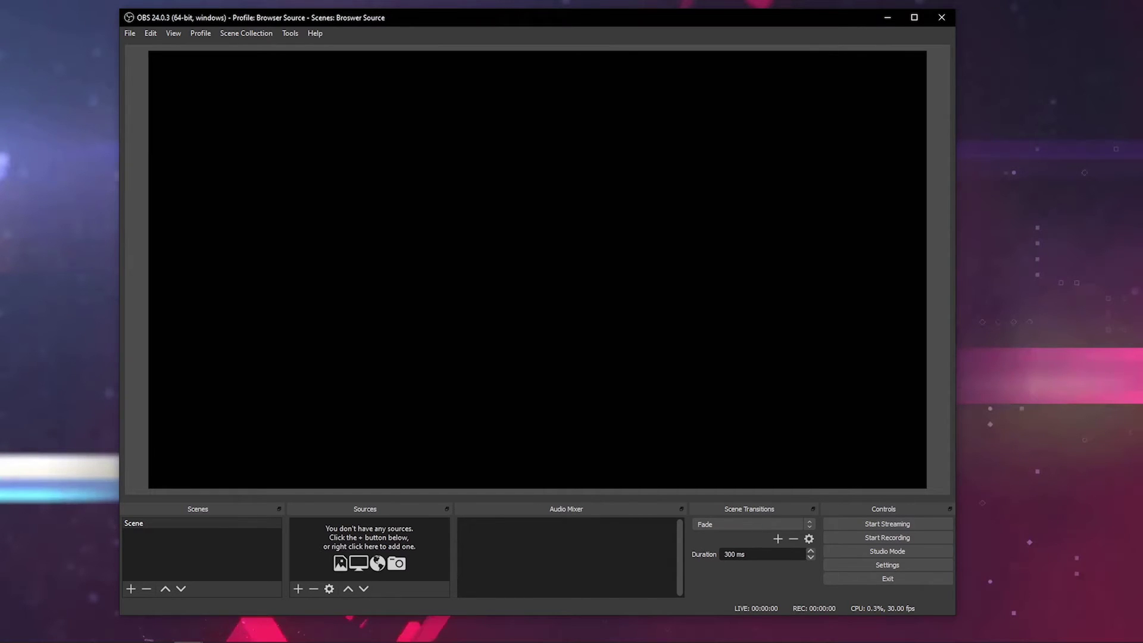
click(298, 590)
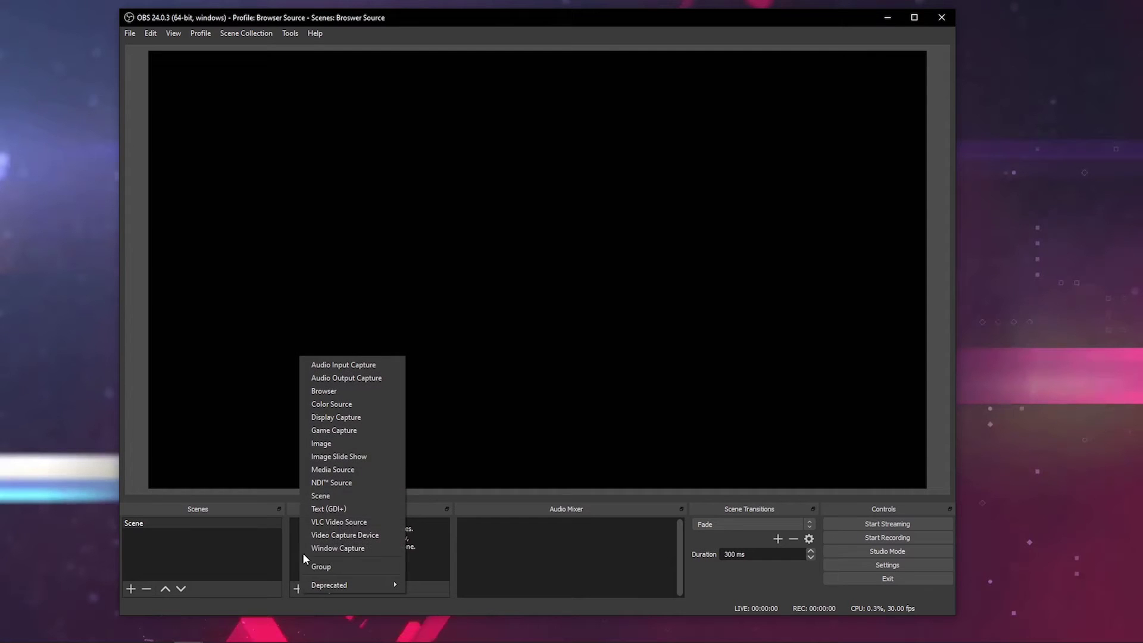
click(387, 391)
click(571, 402)
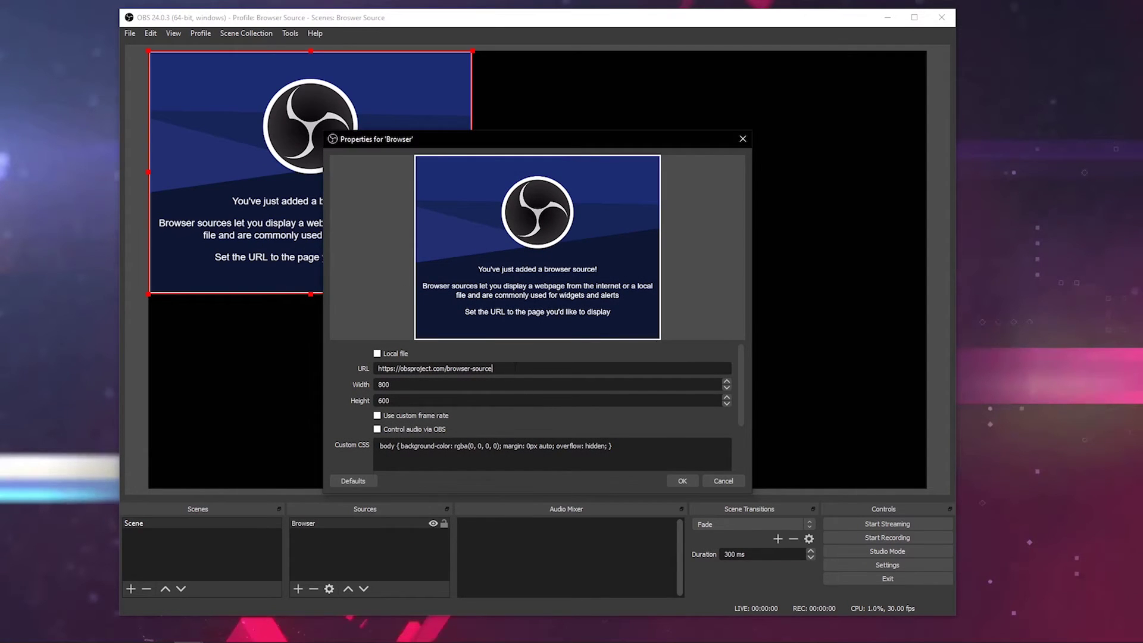
triple_click(482, 368)
text(https://twitter.com/AwallDigital)
click(375, 390)
text(1920)
text(1080)
click(682, 481)
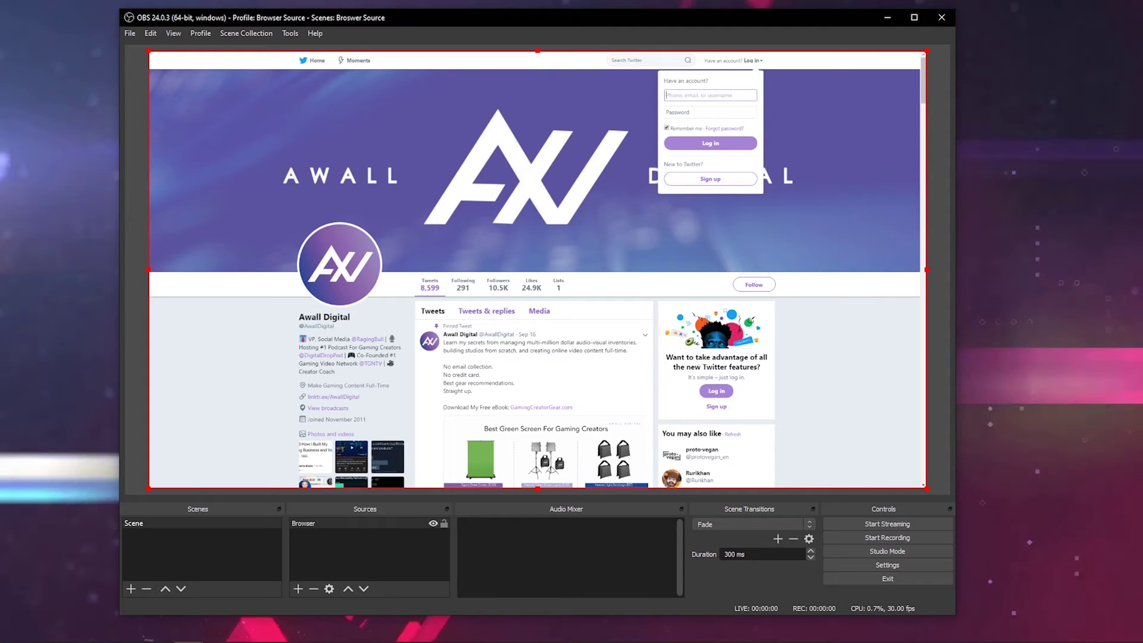
- Compare with the Twitter profile in Chrome, move Chrome aside, and open the Browser source's context menu
key(alt+Tab)
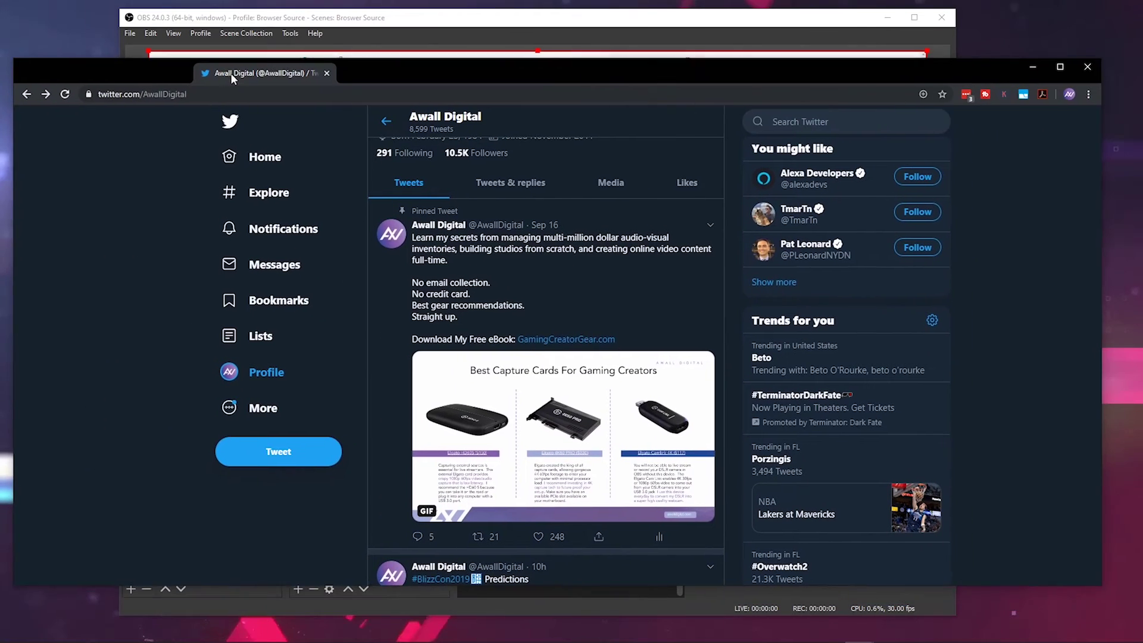
drag(222, 67, 0, 226)
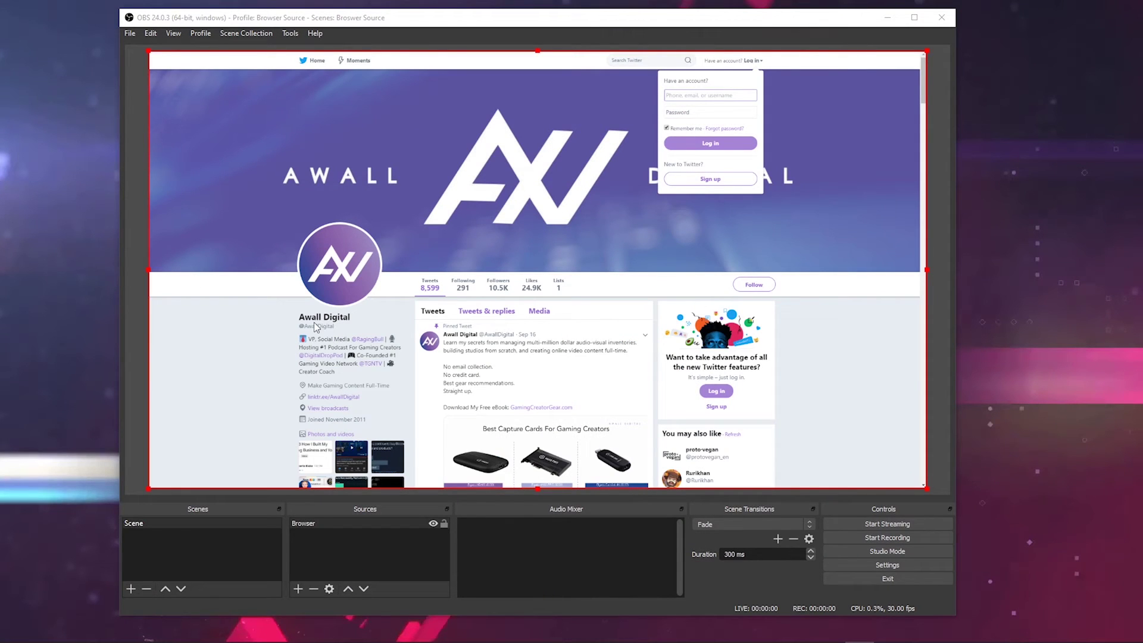
right_click(330, 524)
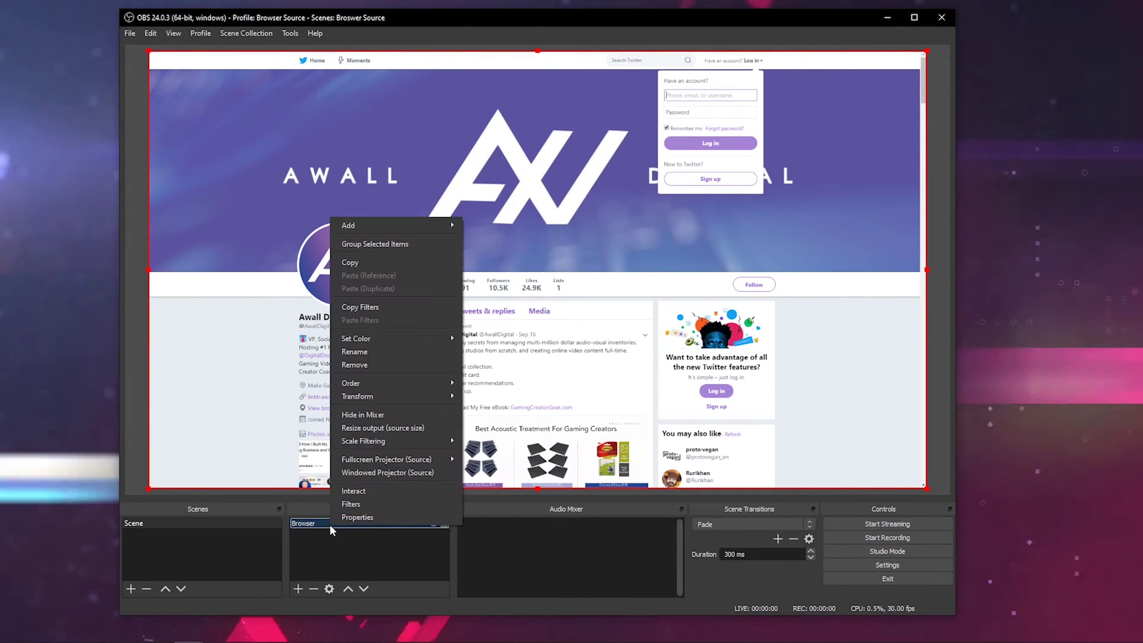
- In the Interact window, close Twitter's Log in dropdown and scroll the feed down to the pinned tweet
click(386, 487)
drag(538, 149, 226, 146)
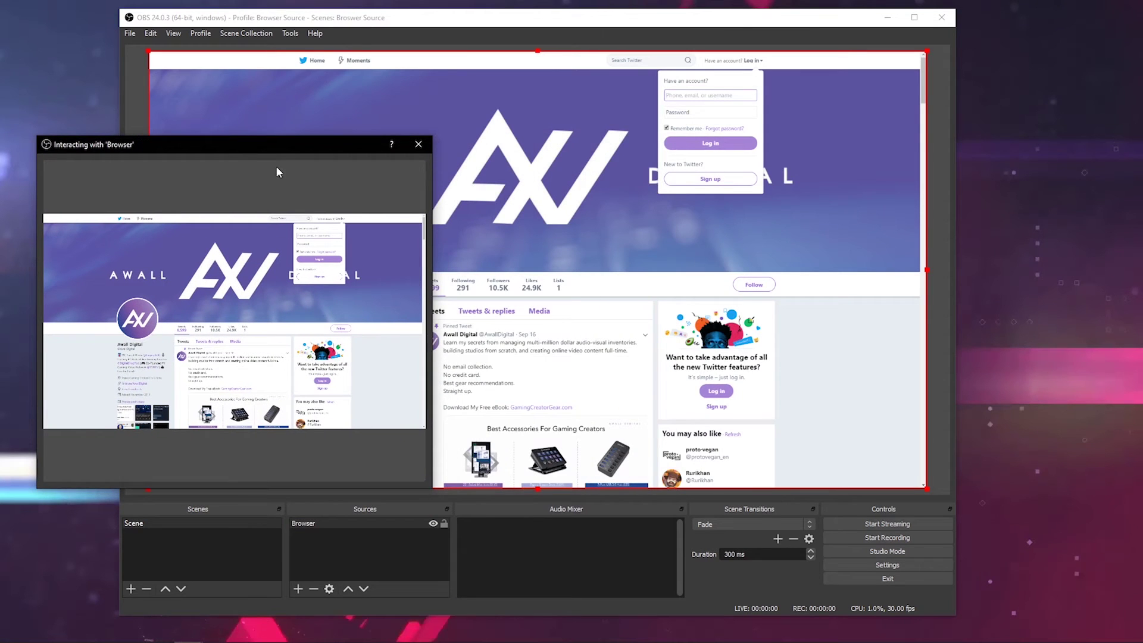
click(343, 219)
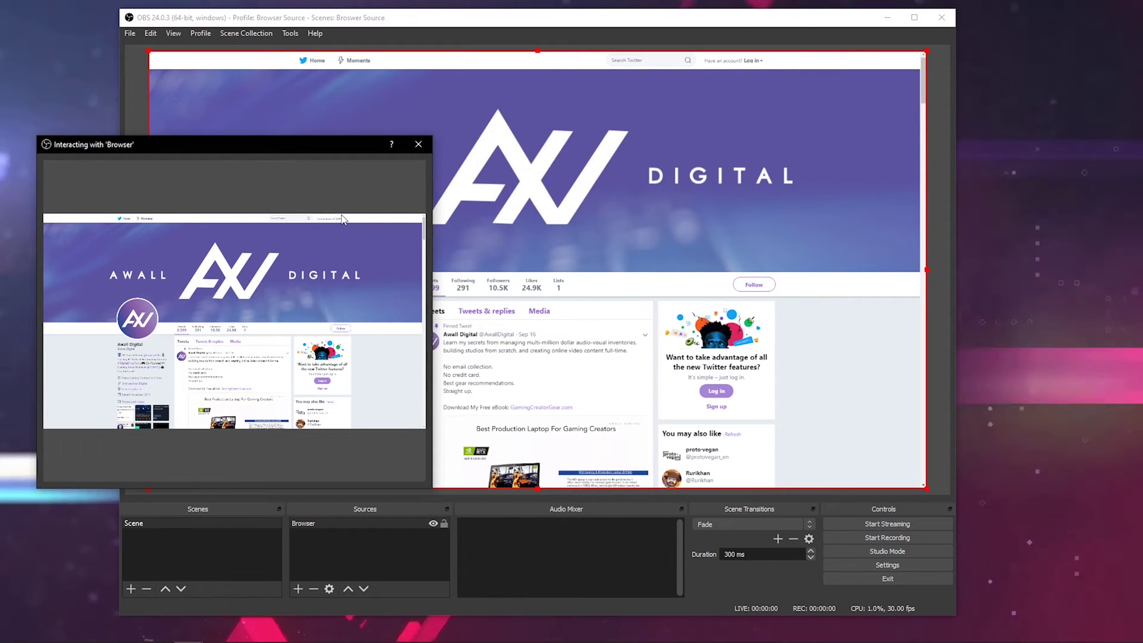
click(343, 219)
click(343, 219)
scroll(276, 349, down, 2)
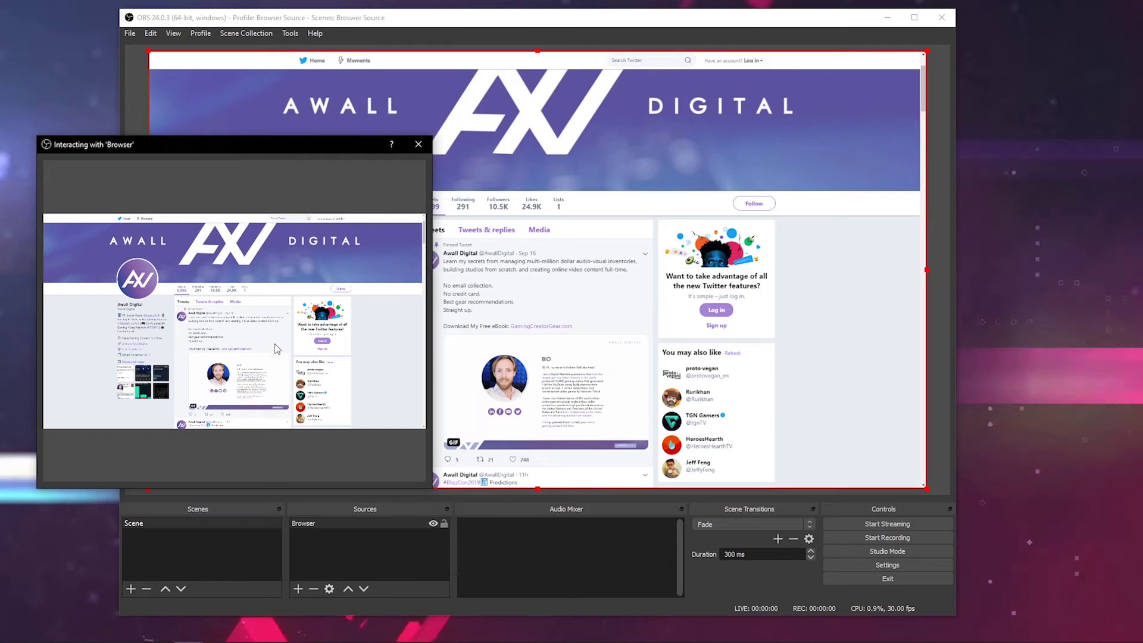
scroll(275, 344, down, 2)
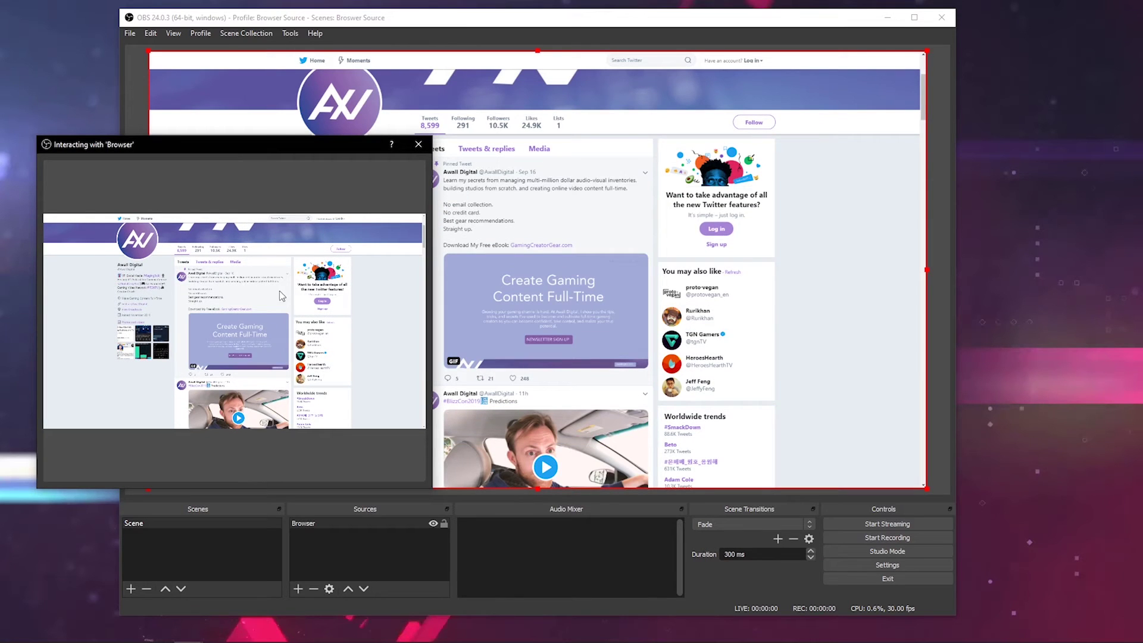
click(420, 143)
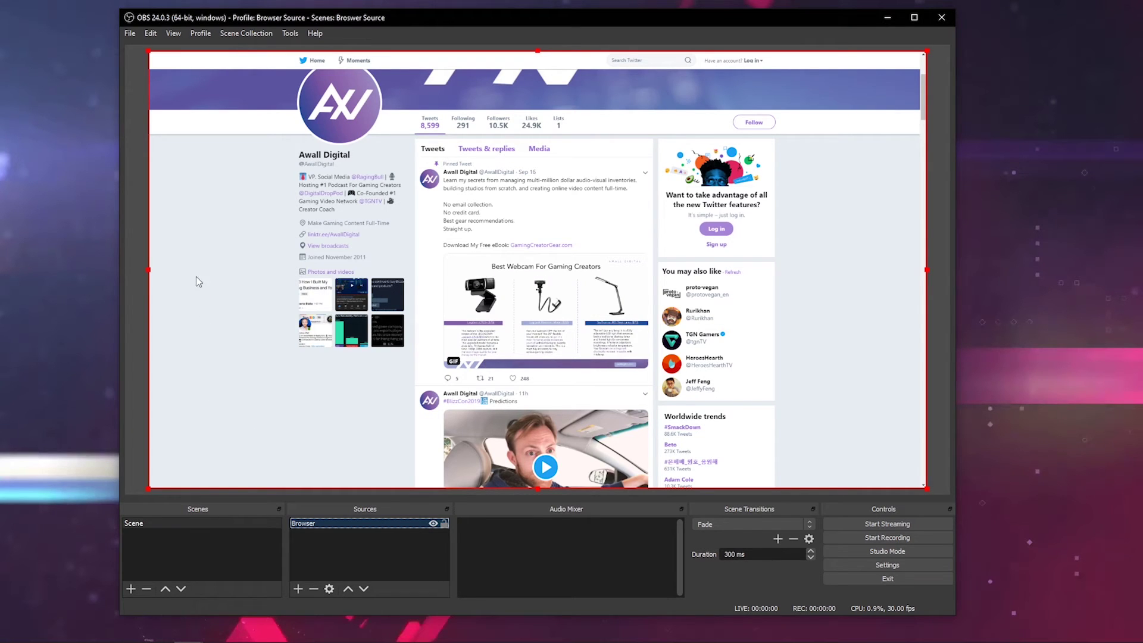
- Alt-crop the Twitter feed's left, bottom, right and top edges to the pinned tweet
drag(151, 274, 415, 278)
drag(670, 488, 655, 384)
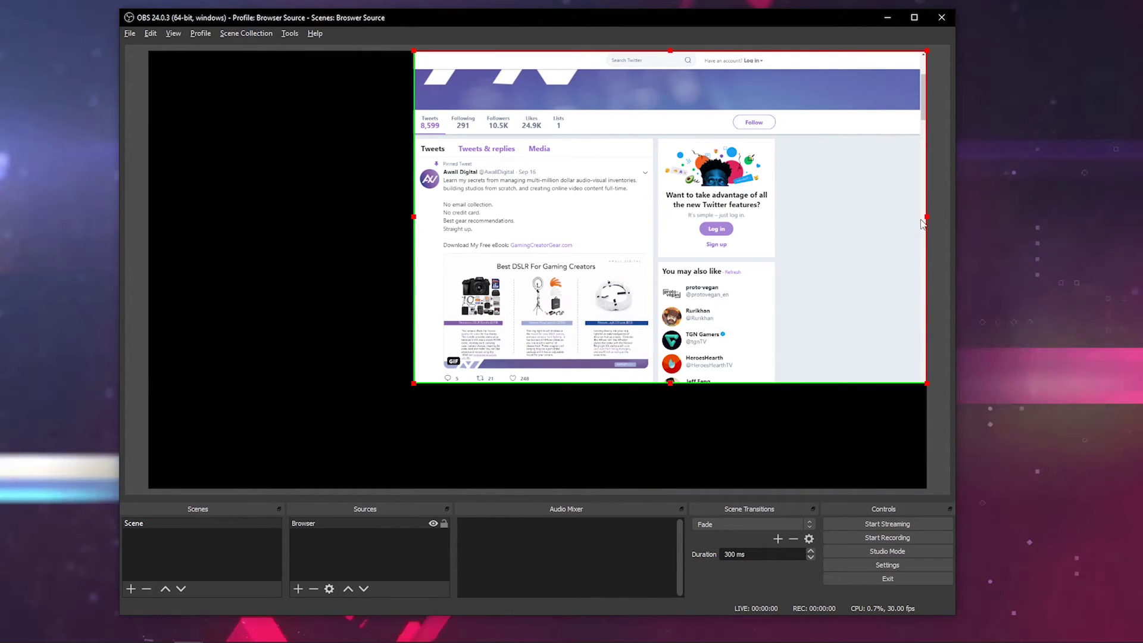
drag(924, 224, 655, 223)
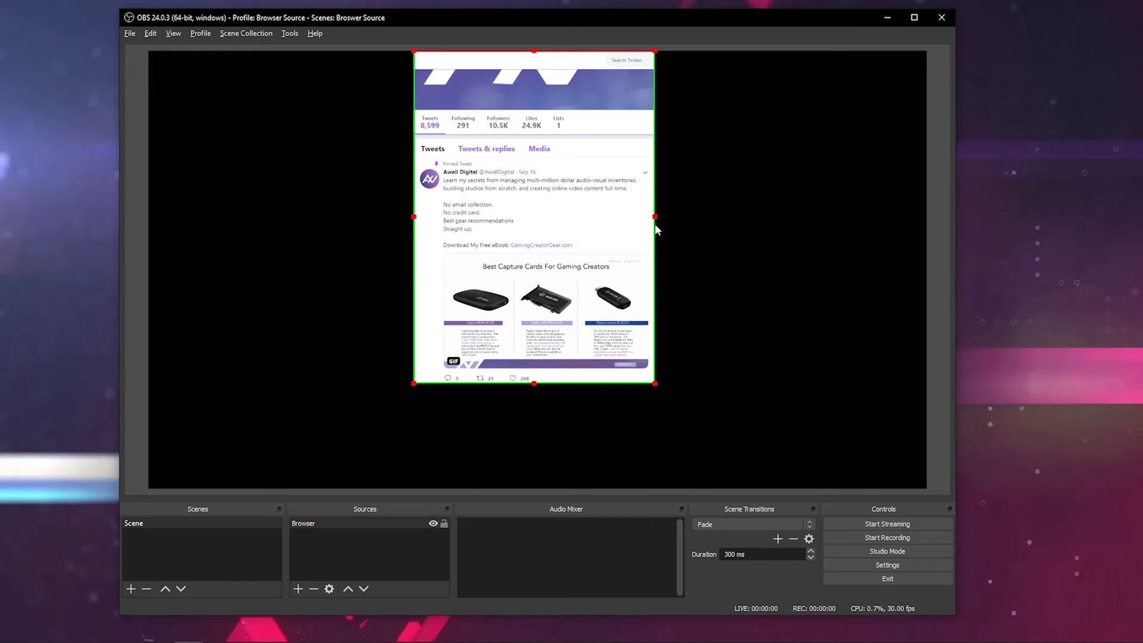
drag(533, 52, 534, 159)
- Move the cropped tweet to the canvas's top-left corner and enlarge it proportionally
drag(533, 221, 271, 149)
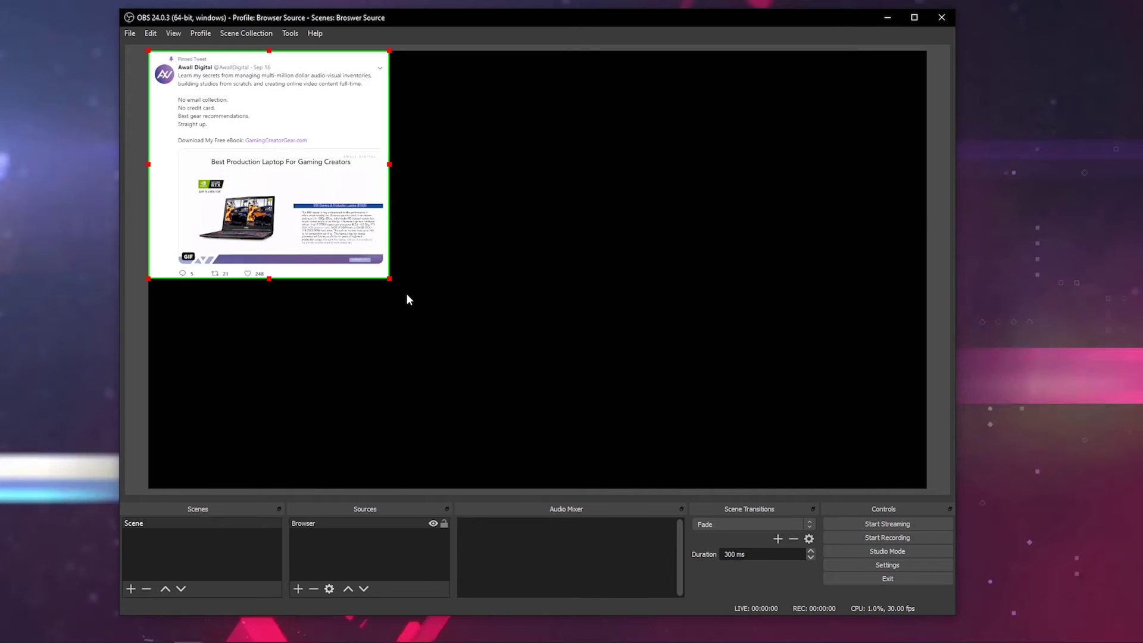
drag(390, 276, 355, 241)
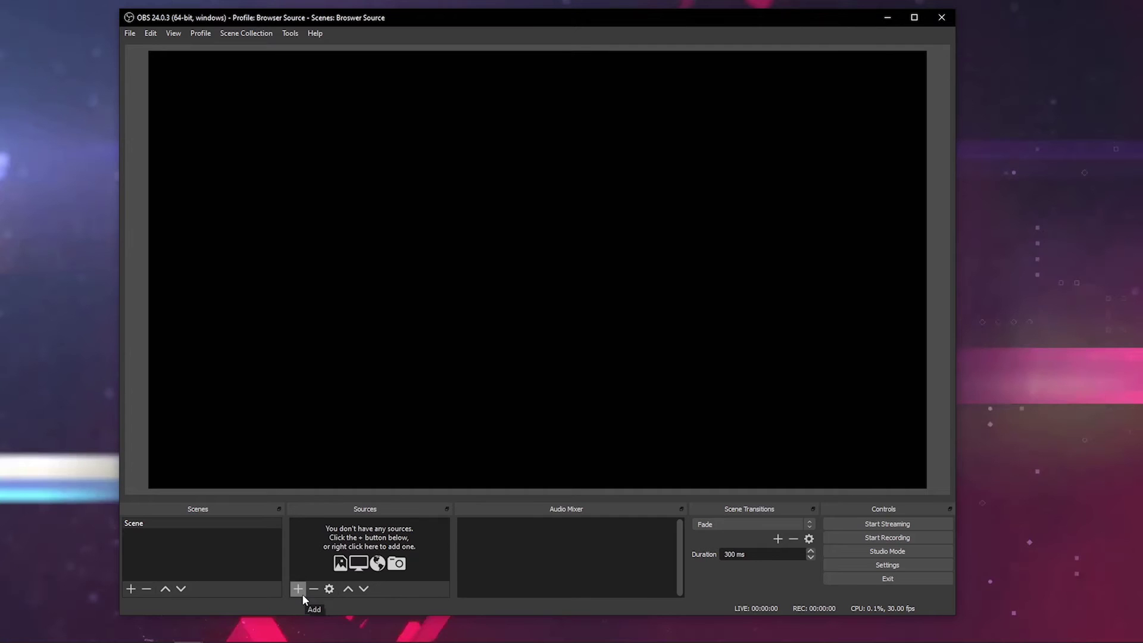
click(298, 590)
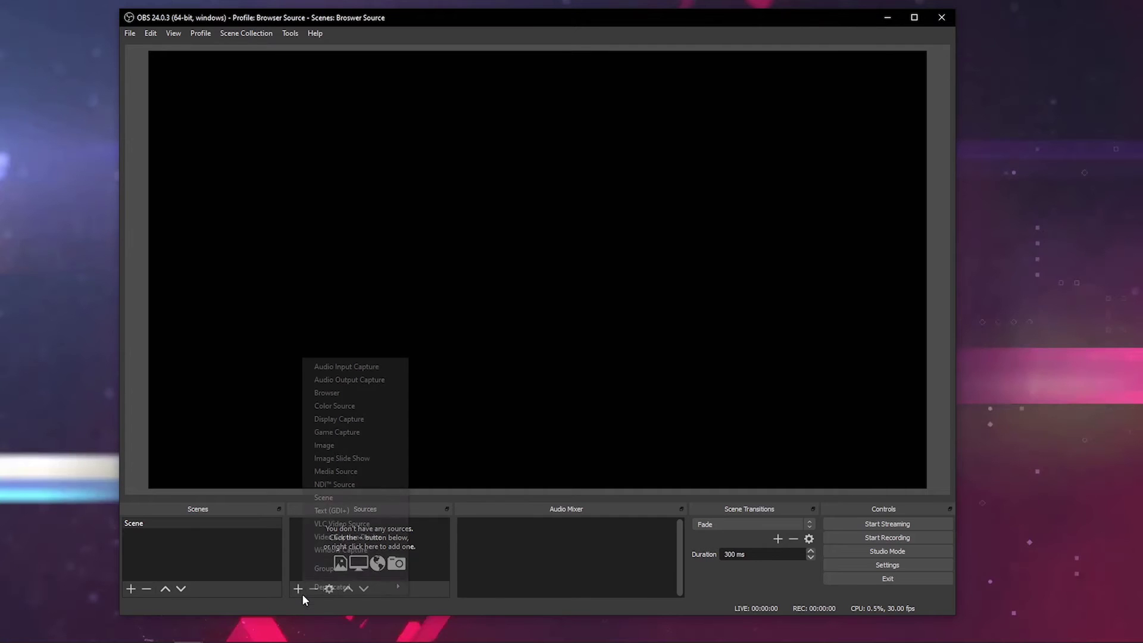
- Add a new default Browser source and copy the Ultimate Beginners Guide video link from YouTube Studio
click(391, 393)
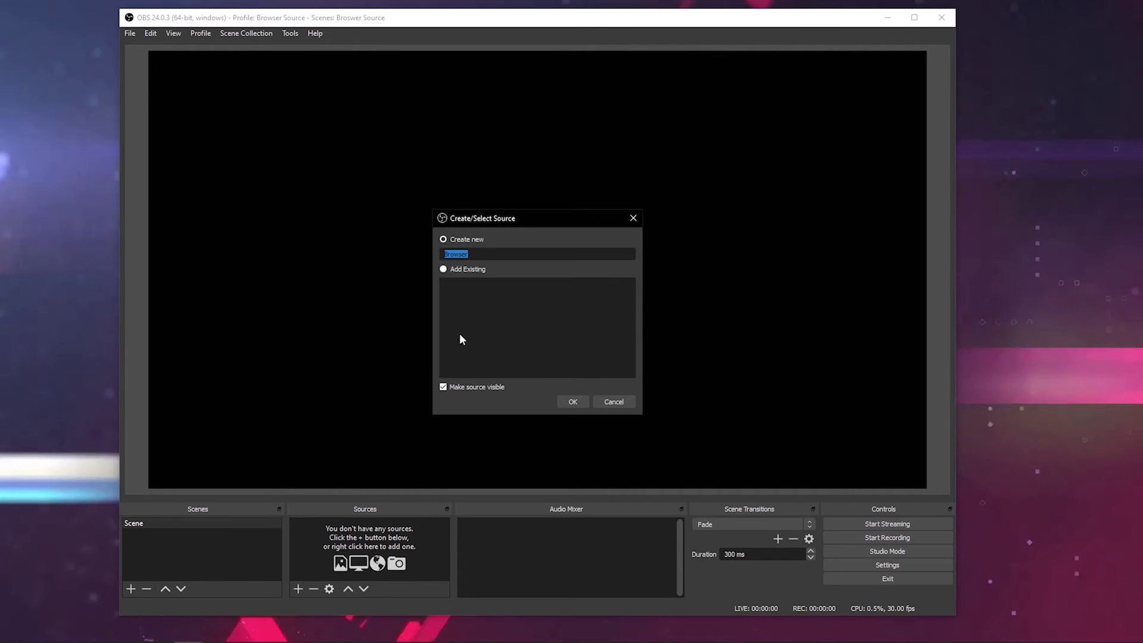
click(573, 402)
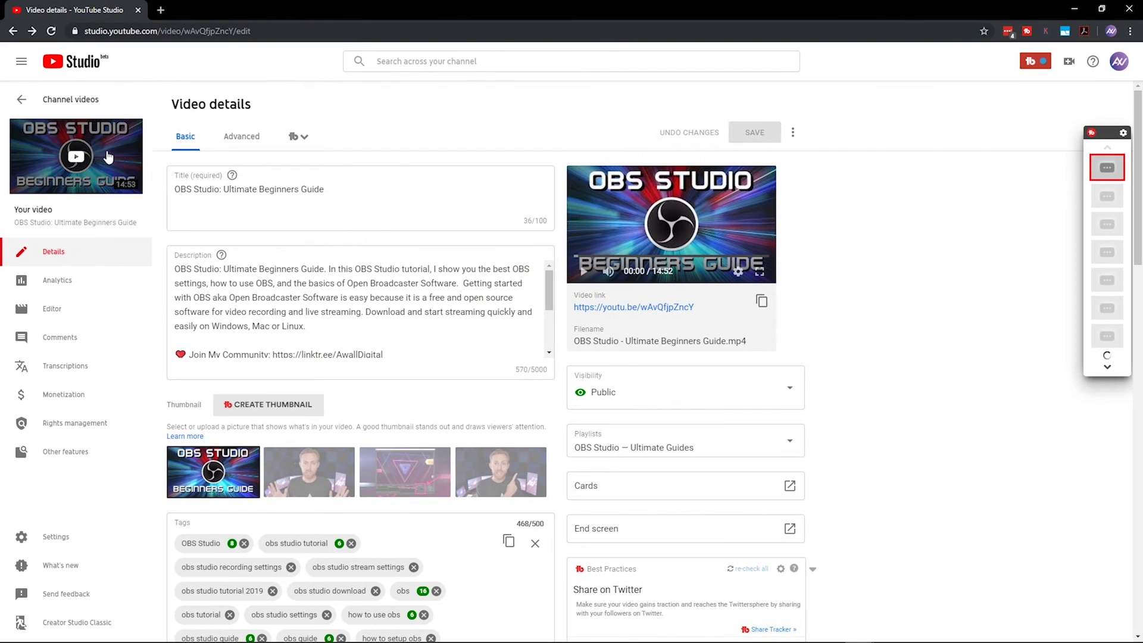
right_click(116, 147)
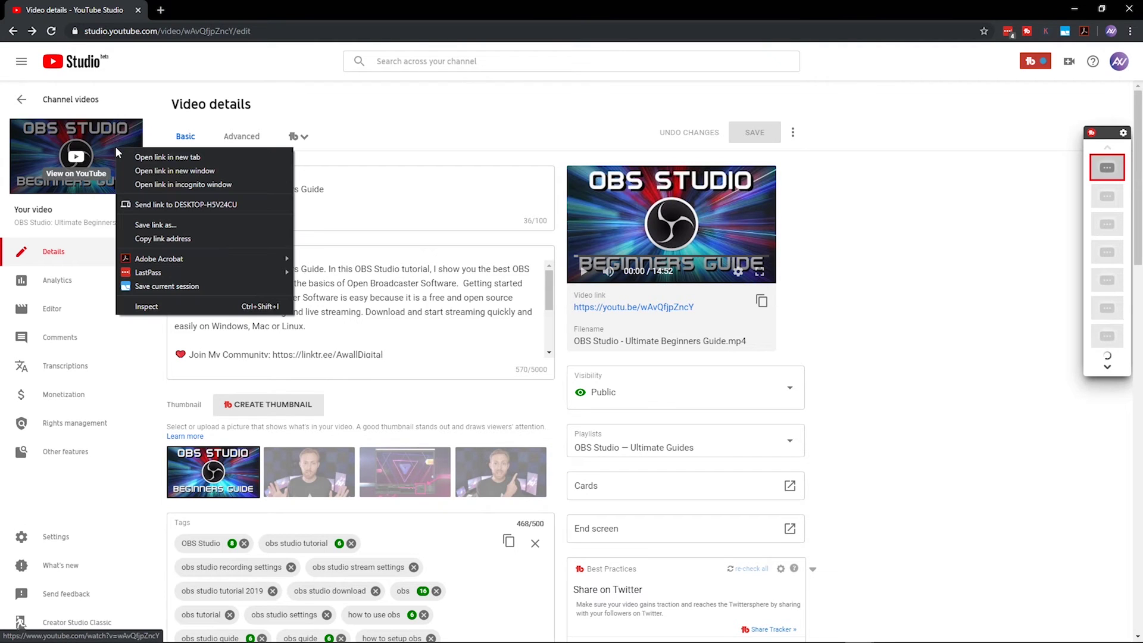
click(171, 240)
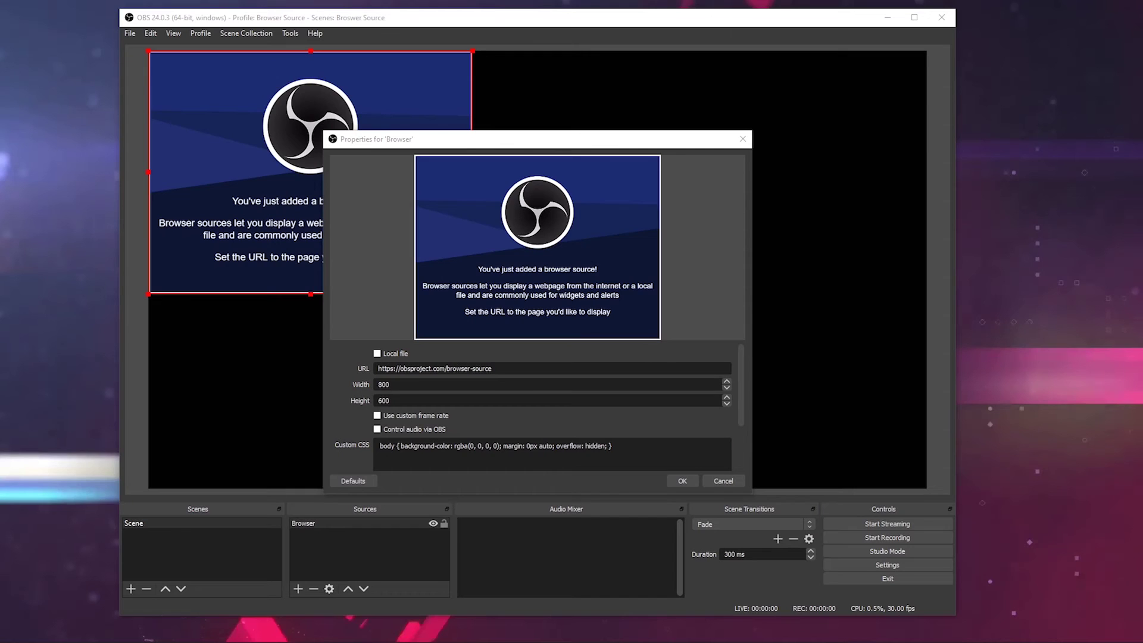
- Set the browser source URL to the YouTube link at 1920×1080, with audio controlled via OBS
drag(493, 368, 351, 369)
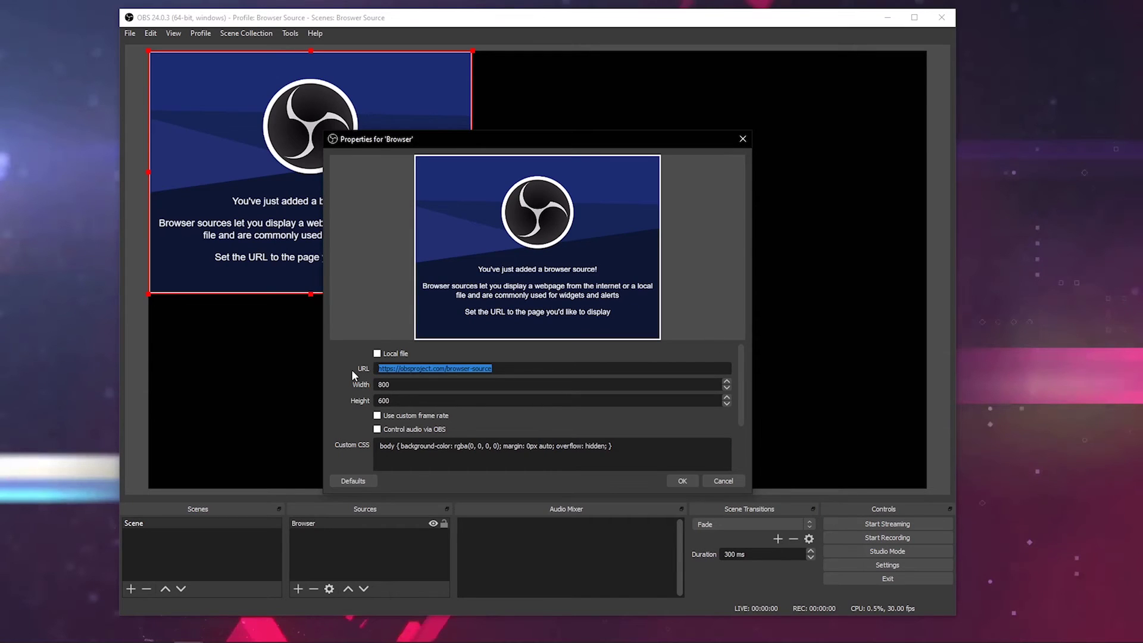
key(ctrl+v)
drag(430, 388, 359, 381)
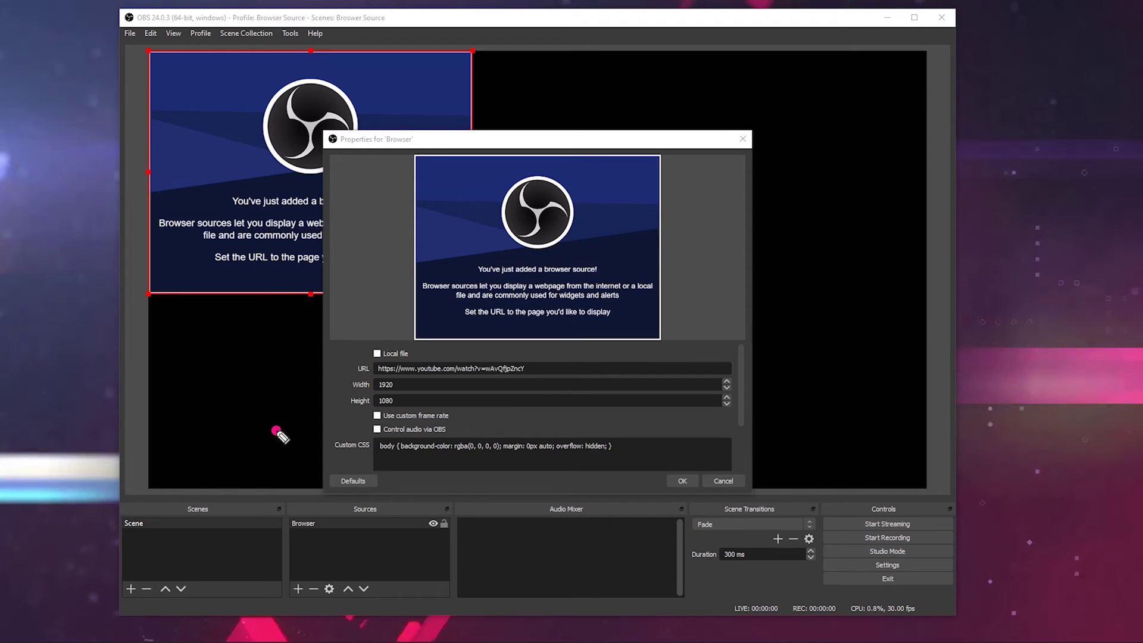
drag(276, 431, 359, 430)
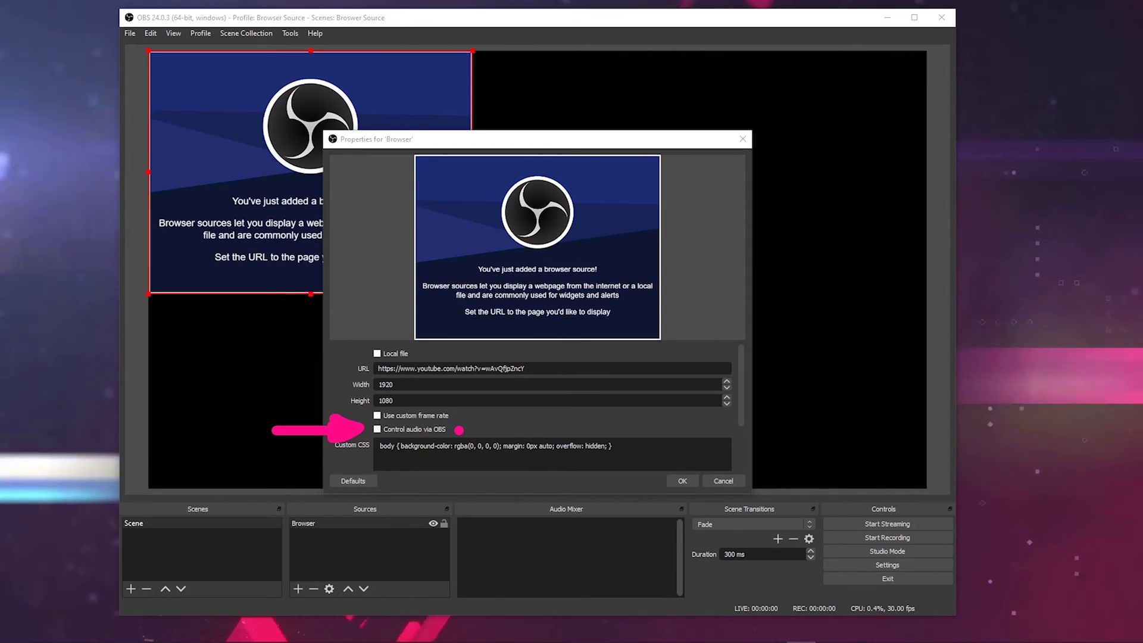
key(Escape)
click(377, 429)
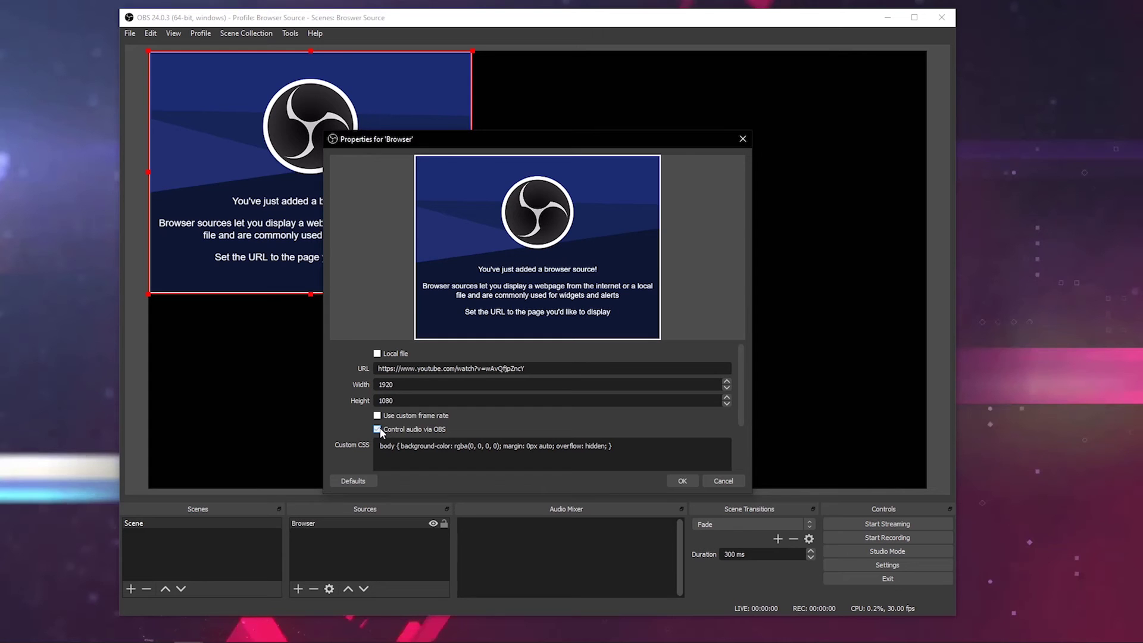
click(683, 480)
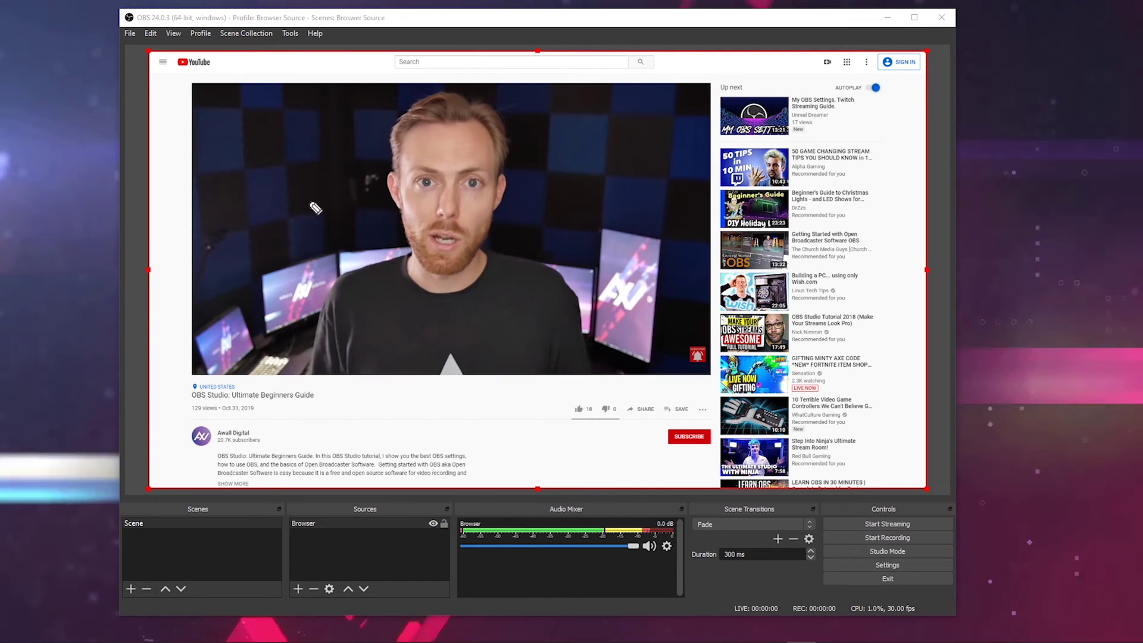
- Draw annotation crosses over the video's upper-left and upper-right areas
mouse_move(447, 540)
mouse_down()
mouse_move(573, 489)
mouse_move(673, 500)
mouse_move(697, 544)
mouse_move(633, 588)
mouse_move(493, 586)
mouse_move(479, 551)
mouse_up()
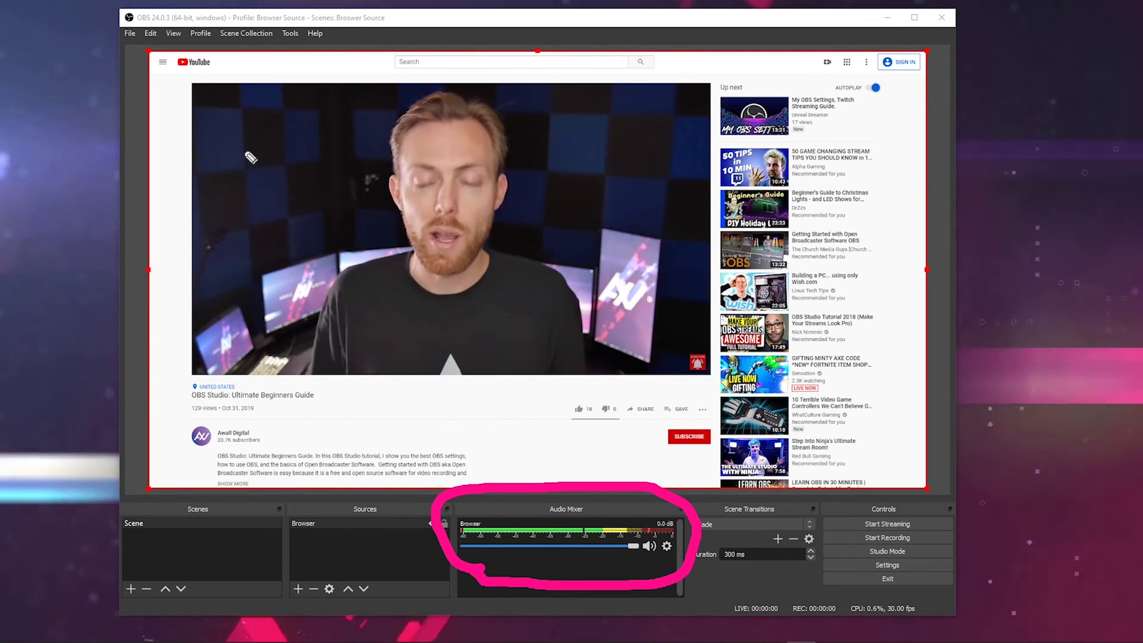
drag(238, 119, 322, 223)
click(330, 144)
drag(332, 144, 267, 231)
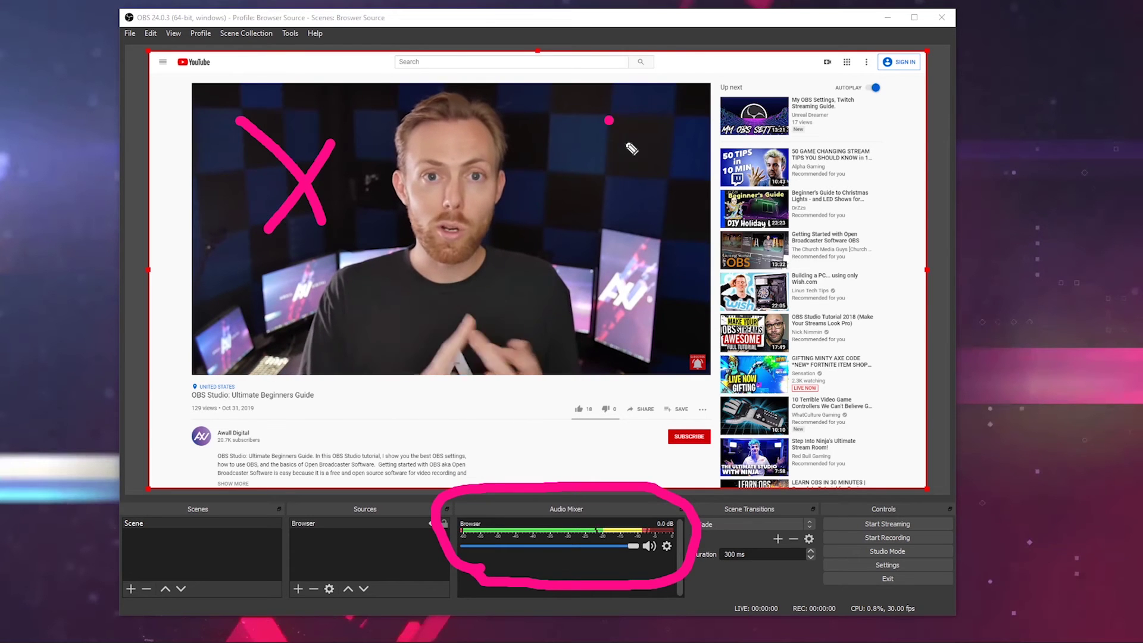
drag(608, 119, 665, 219)
drag(677, 107, 600, 202)
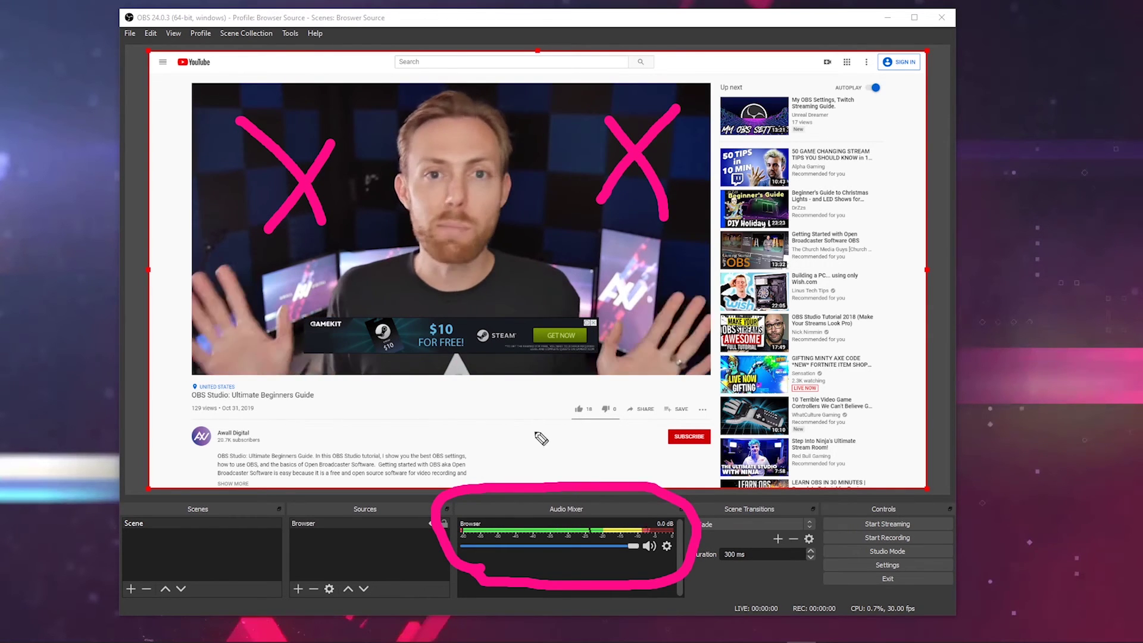
- Draw arrows to the audio mixer, clear them, and lower the Browser fader to -10.6 dB
drag(212, 529, 379, 531)
mouse_move(329, 498)
mouse_down()
mouse_move(379, 532)
mouse_move(329, 552)
mouse_up()
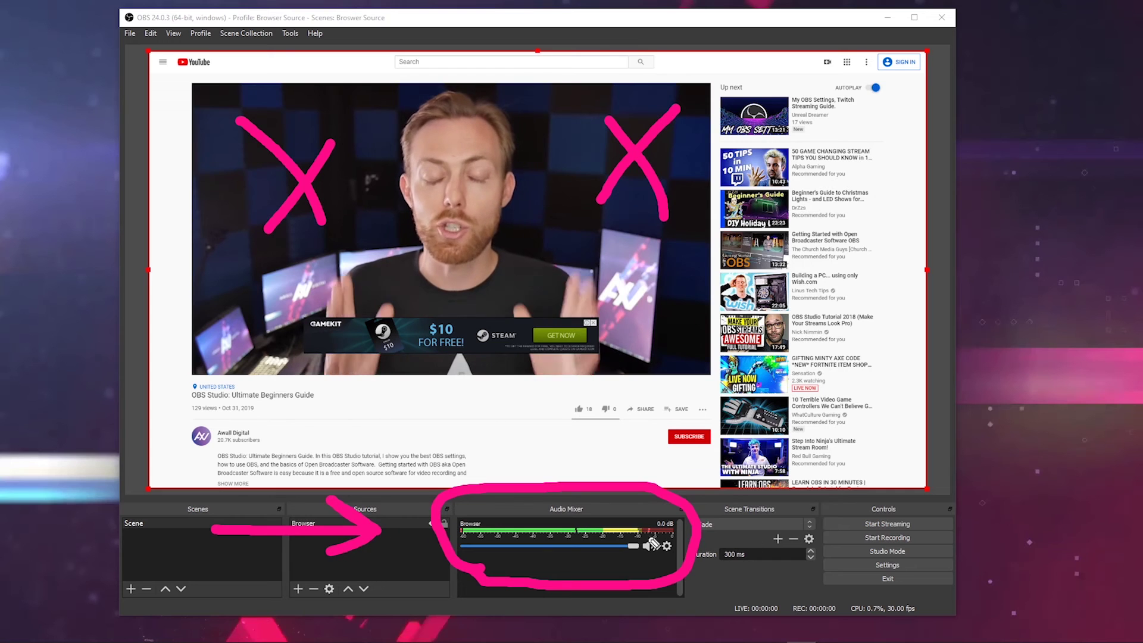
mouse_move(954, 511)
mouse_down()
mouse_move(765, 520)
mouse_move(772, 495)
mouse_move(742, 539)
mouse_move(801, 542)
mouse_up()
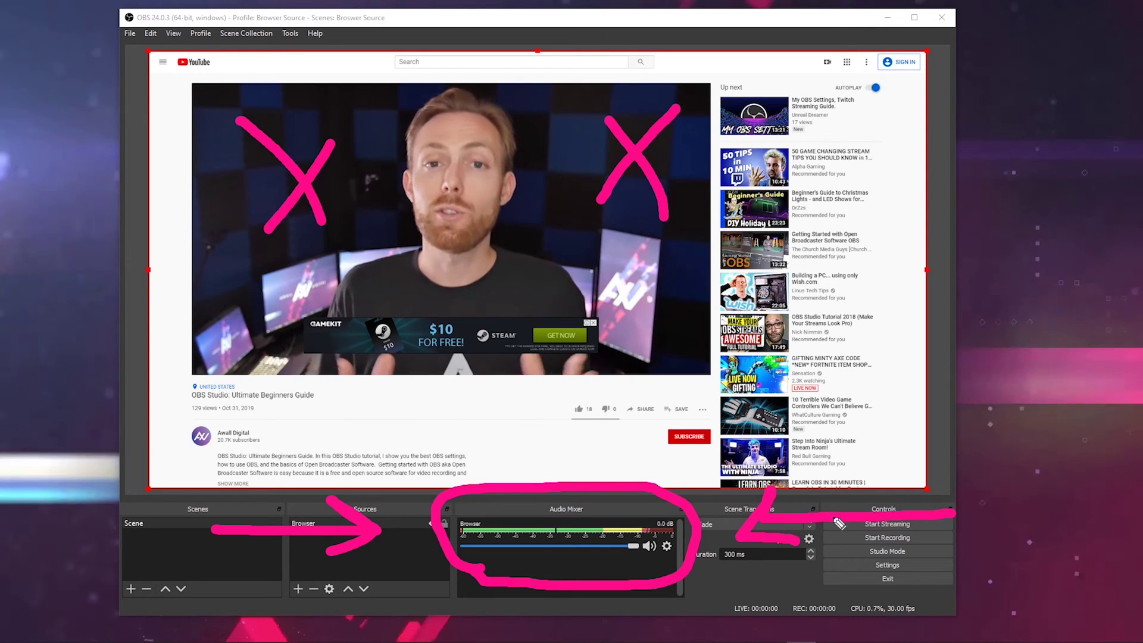
key(Escape)
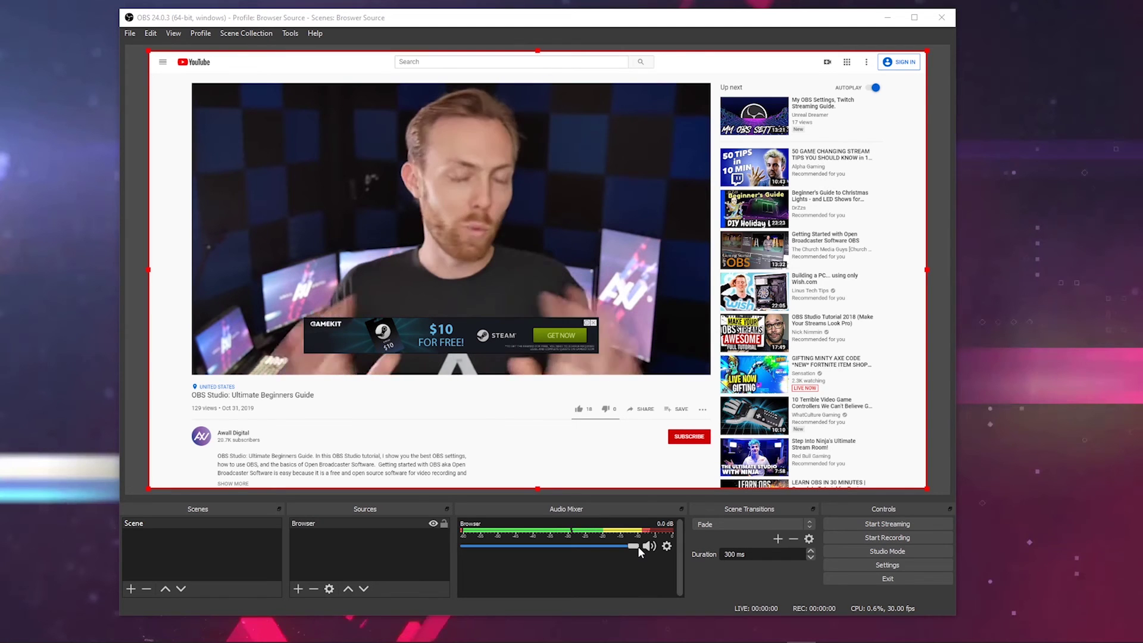
drag(635, 546, 575, 550)
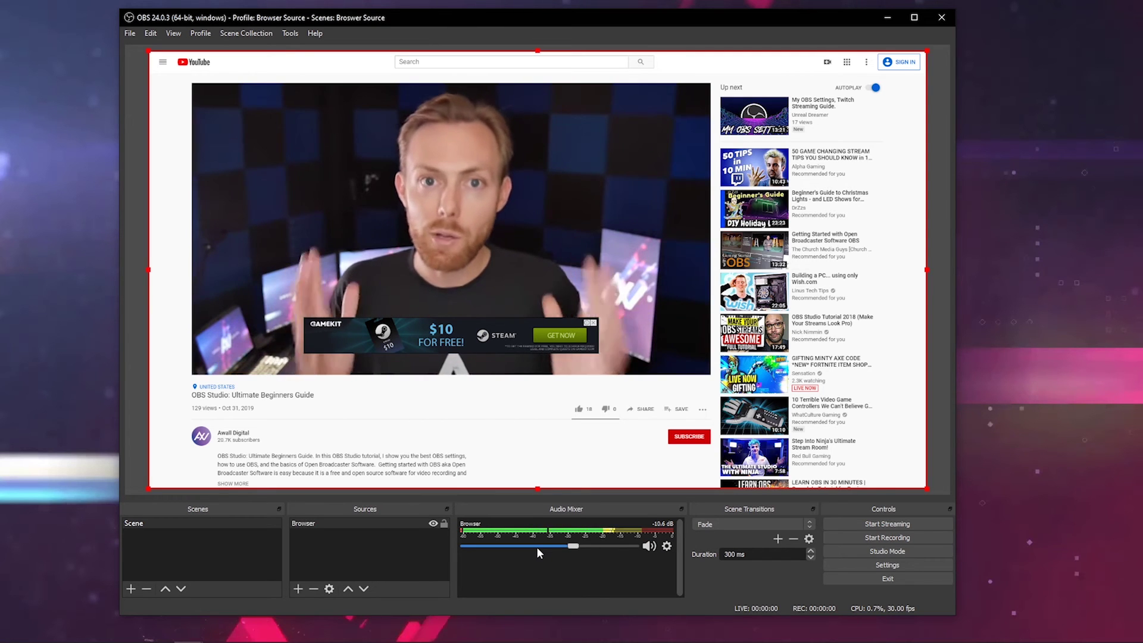
click(360, 523)
right_click(361, 520)
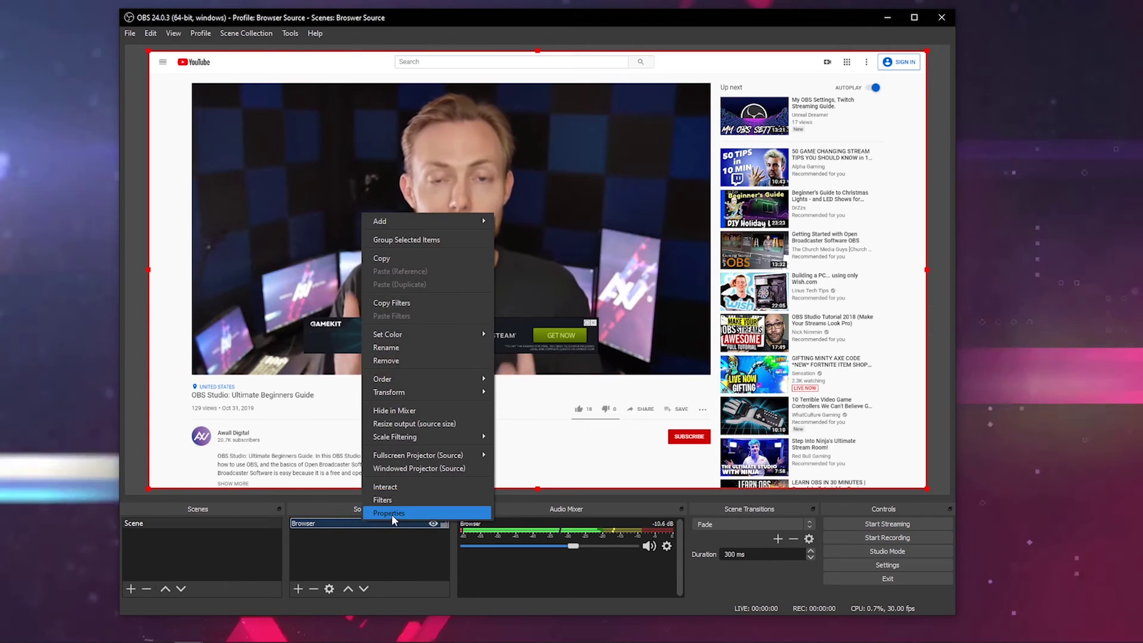
click(404, 488)
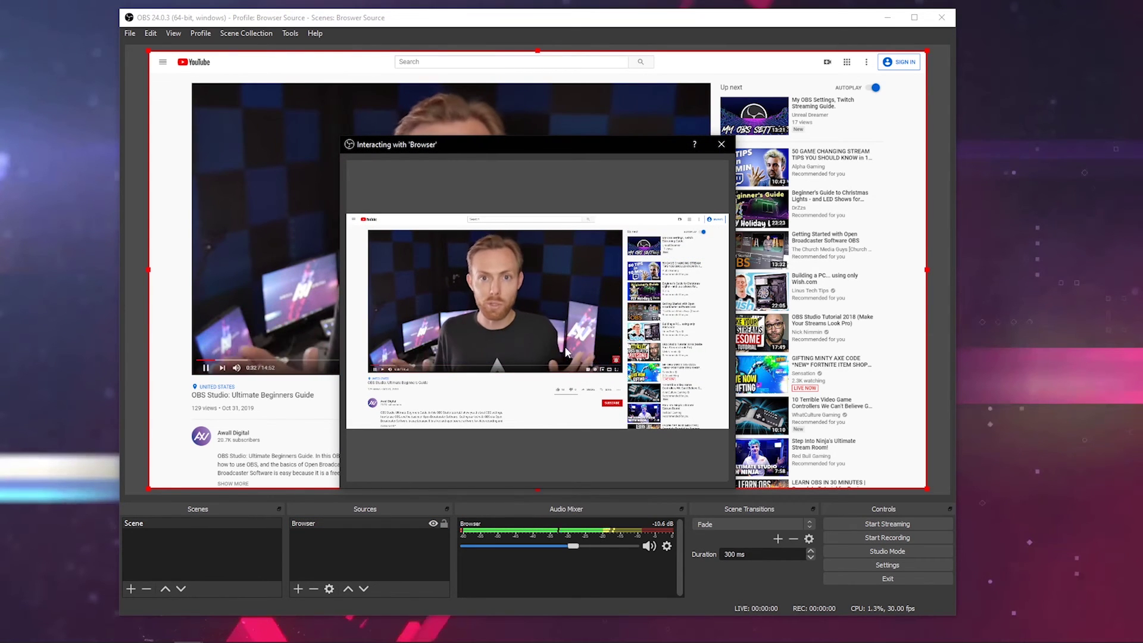
click(722, 144)
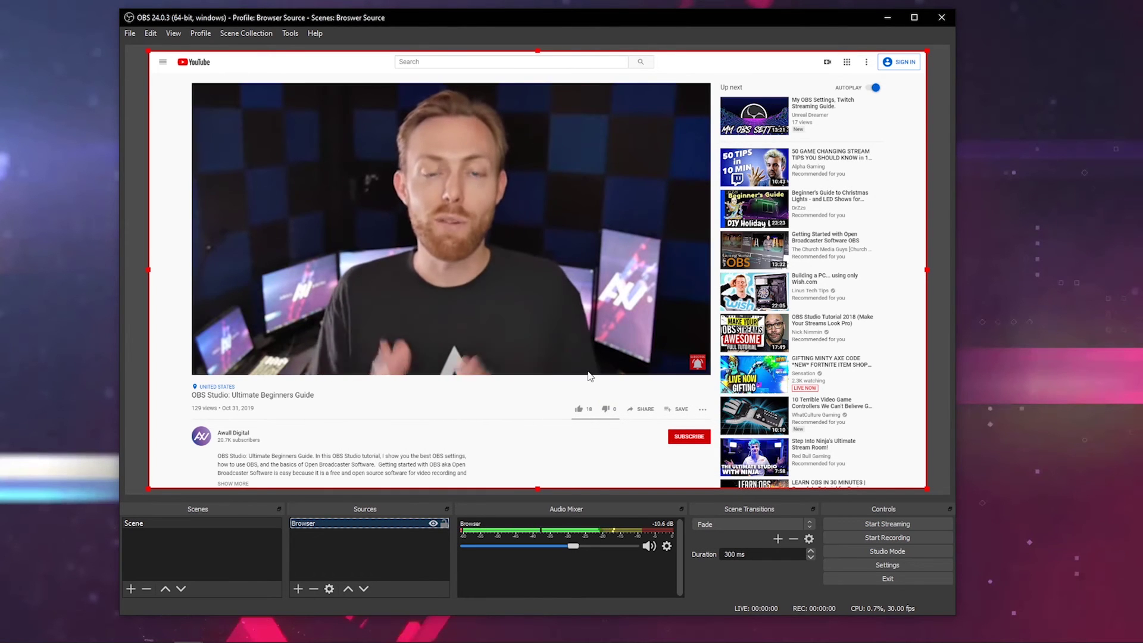
- Crop the YouTube page chrome from all four edges and move the video to the upper right
drag(538, 488, 537, 373)
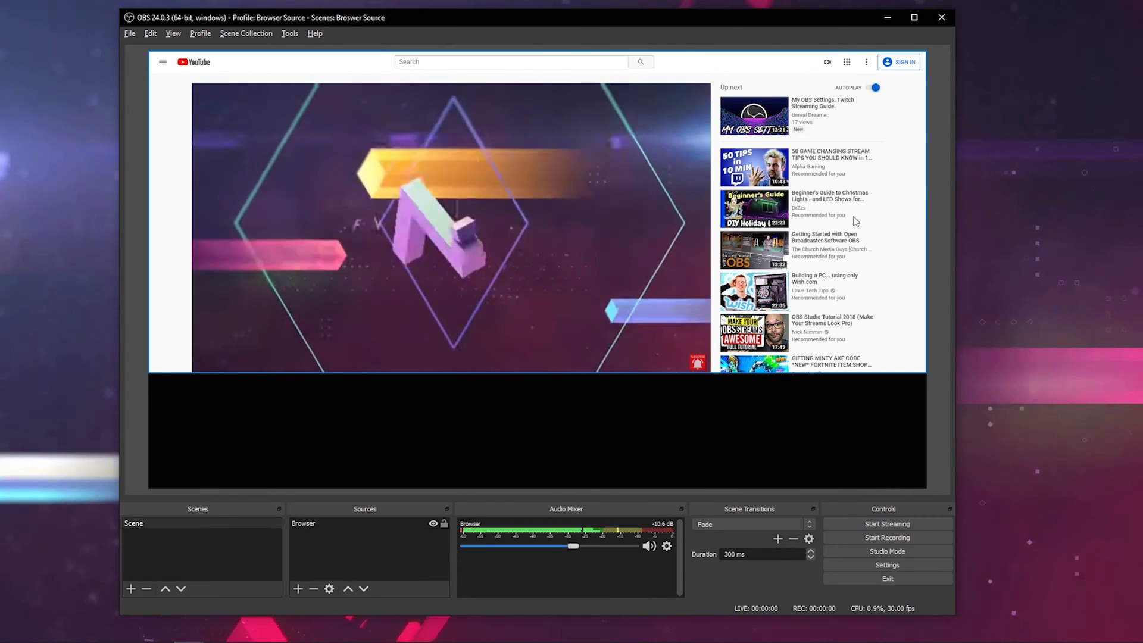
drag(928, 216, 705, 221)
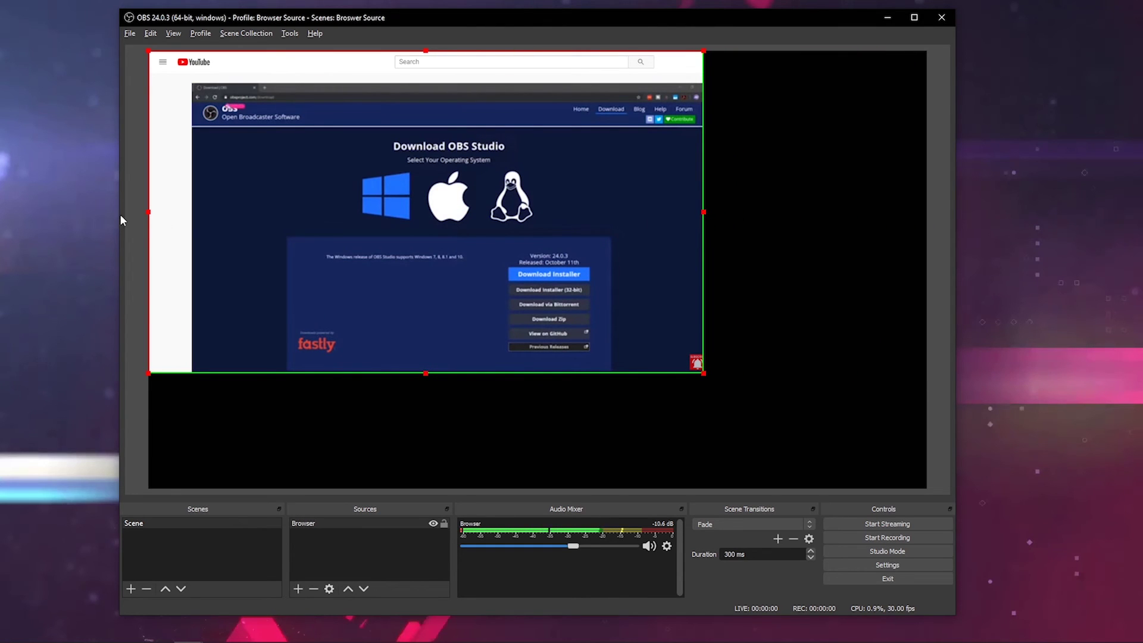
drag(149, 212, 193, 211)
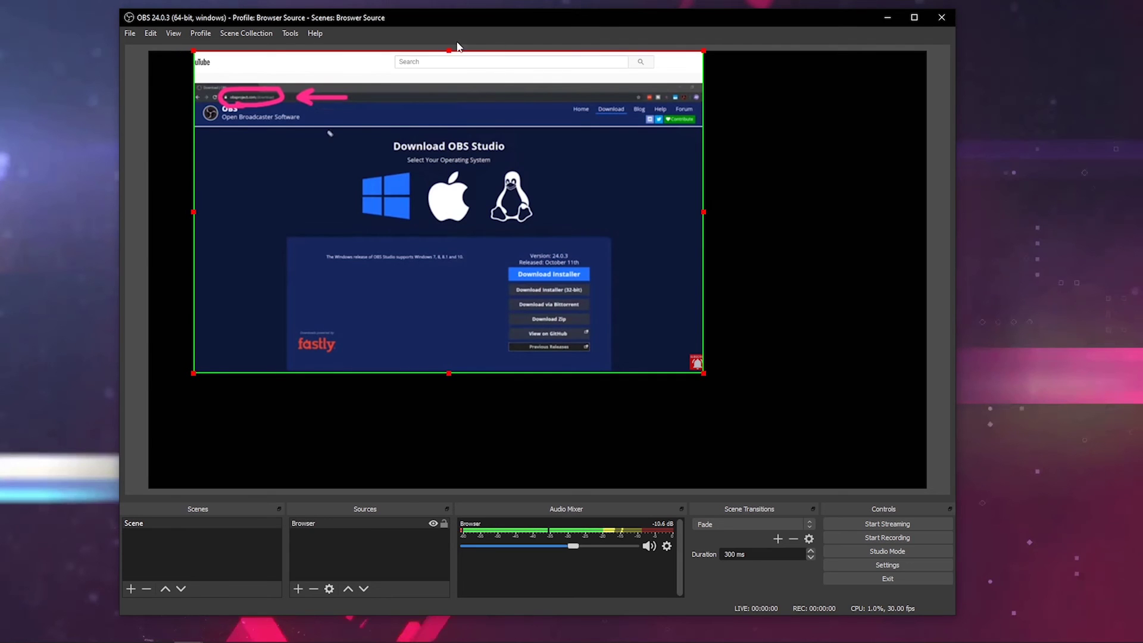
drag(450, 55, 451, 85)
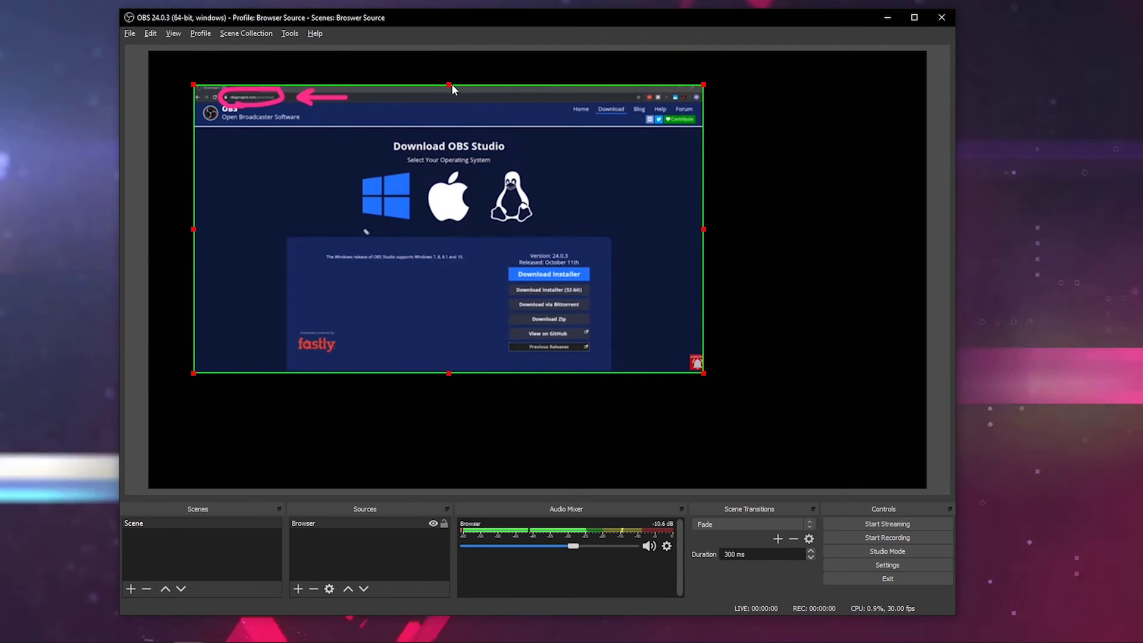
drag(412, 188, 632, 160)
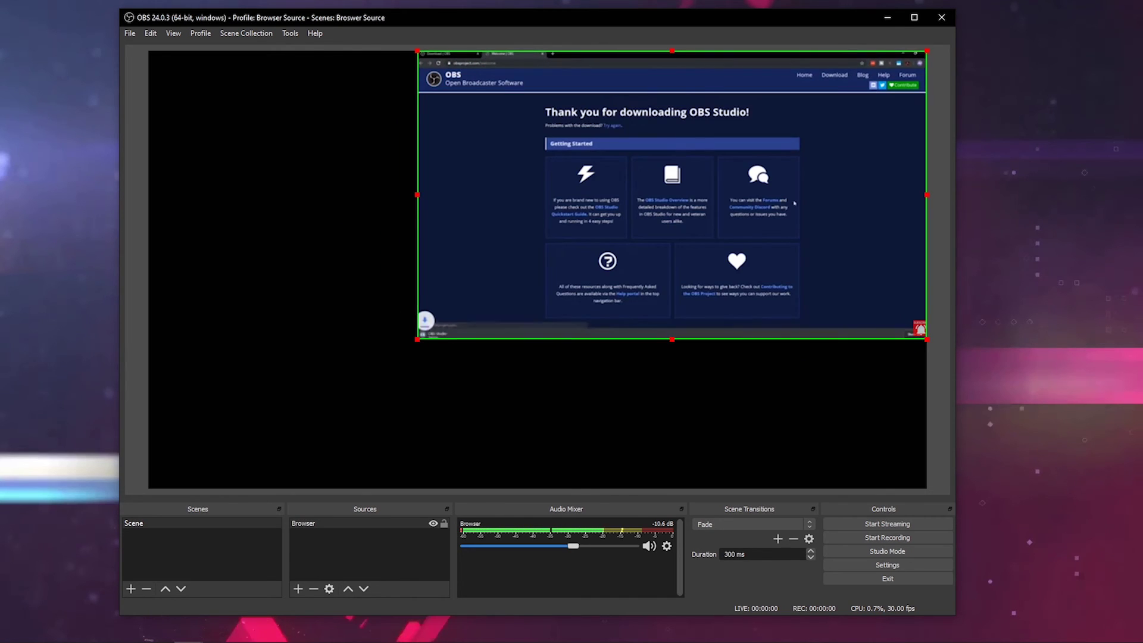
mouse_move(196, 460)
mouse_down()
mouse_move(195, 333)
mouse_move(298, 321)
mouse_move(347, 402)
mouse_move(259, 464)
mouse_move(200, 460)
mouse_up()
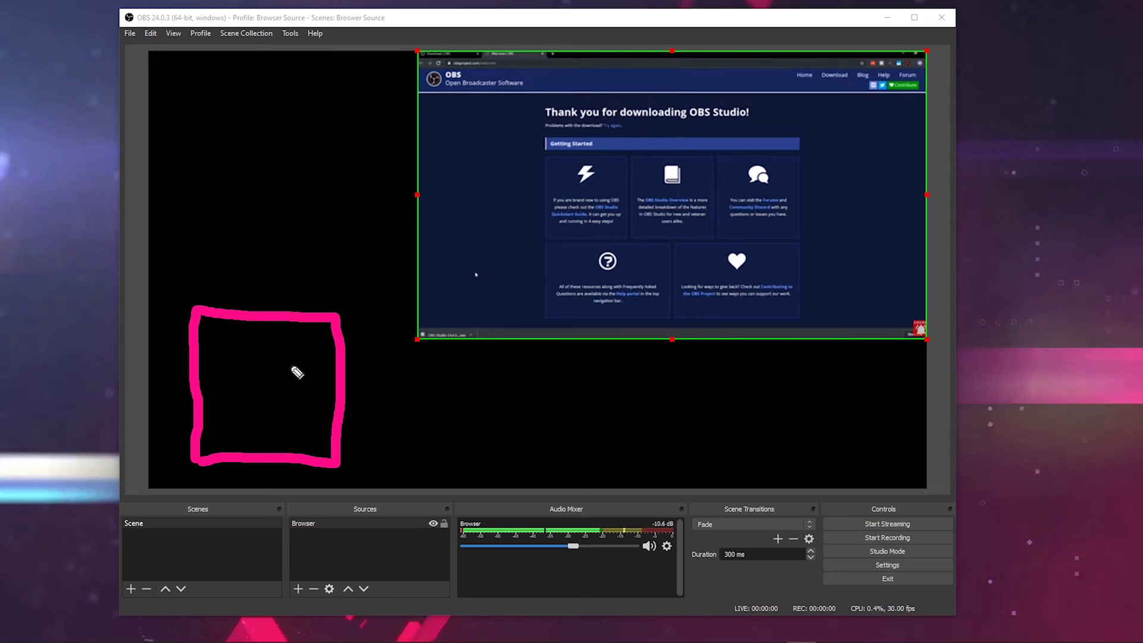
- Annotate the empty areas around the cropped video with outlines, crosses and dots, then clear them
mouse_move(185, 241)
mouse_down()
mouse_move(168, 51)
mouse_move(274, 77)
mouse_move(376, 78)
mouse_move(339, 244)
mouse_move(323, 258)
mouse_move(194, 254)
mouse_up()
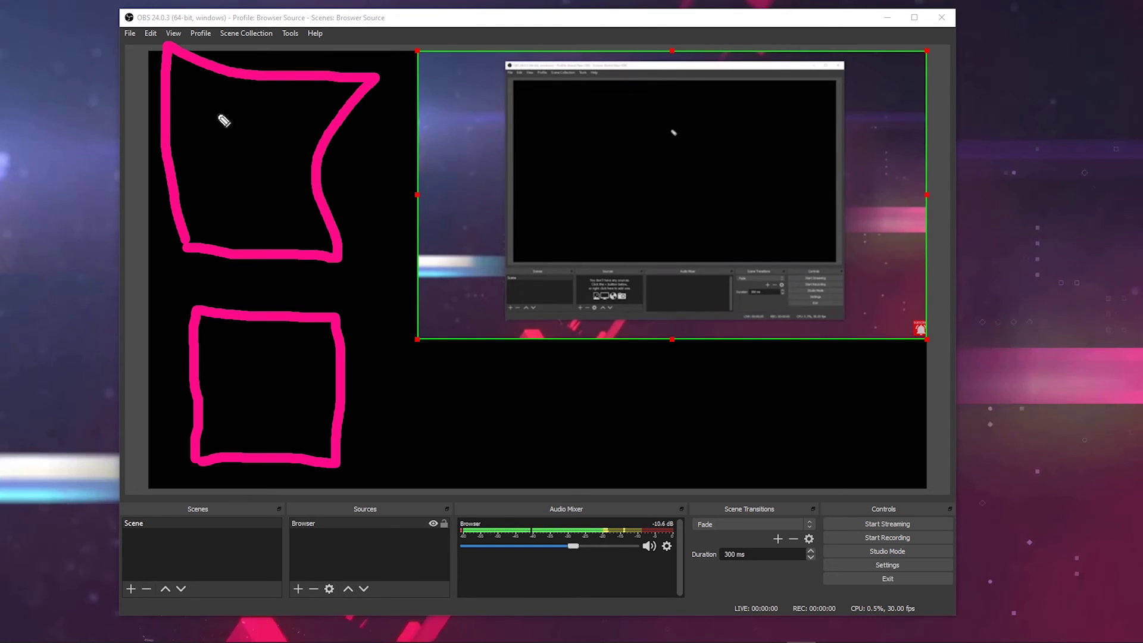
drag(451, 84, 506, 137)
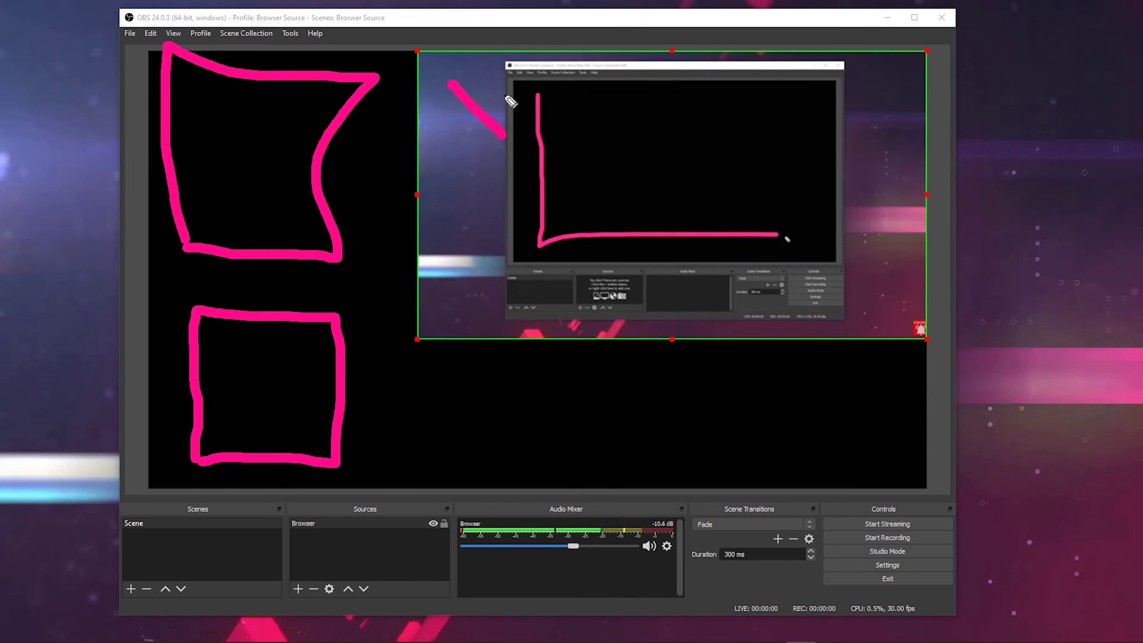
drag(509, 93, 429, 154)
drag(861, 85, 912, 147)
drag(909, 91, 840, 152)
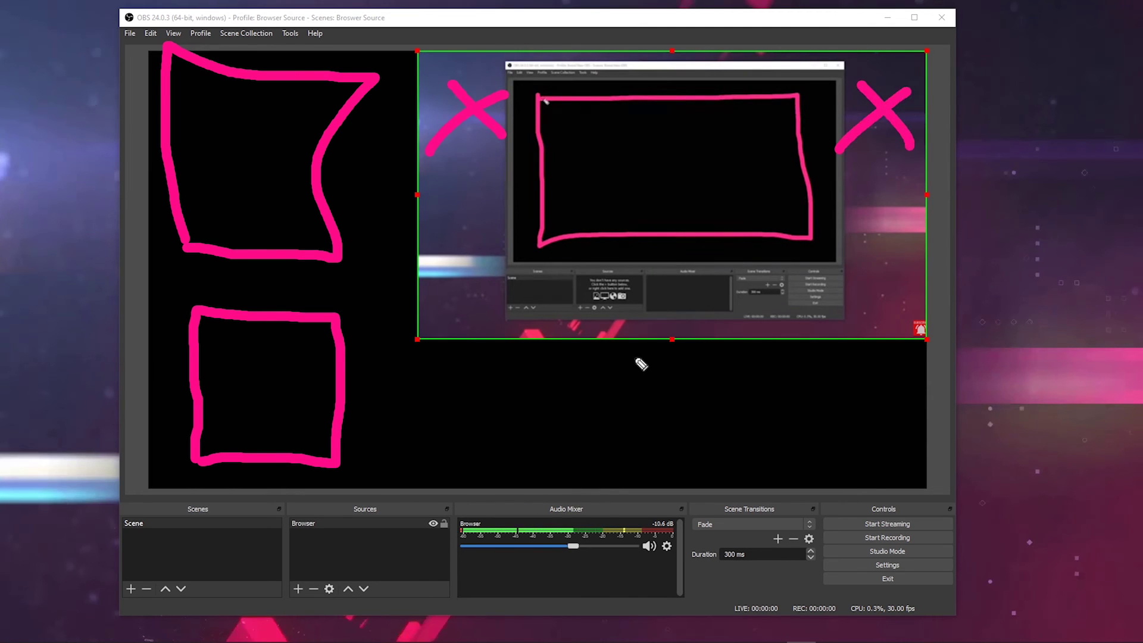
mouse_move(432, 471)
mouse_down()
mouse_move(423, 374)
mouse_move(890, 371)
mouse_move(892, 466)
mouse_move(872, 486)
mouse_move(434, 485)
mouse_up()
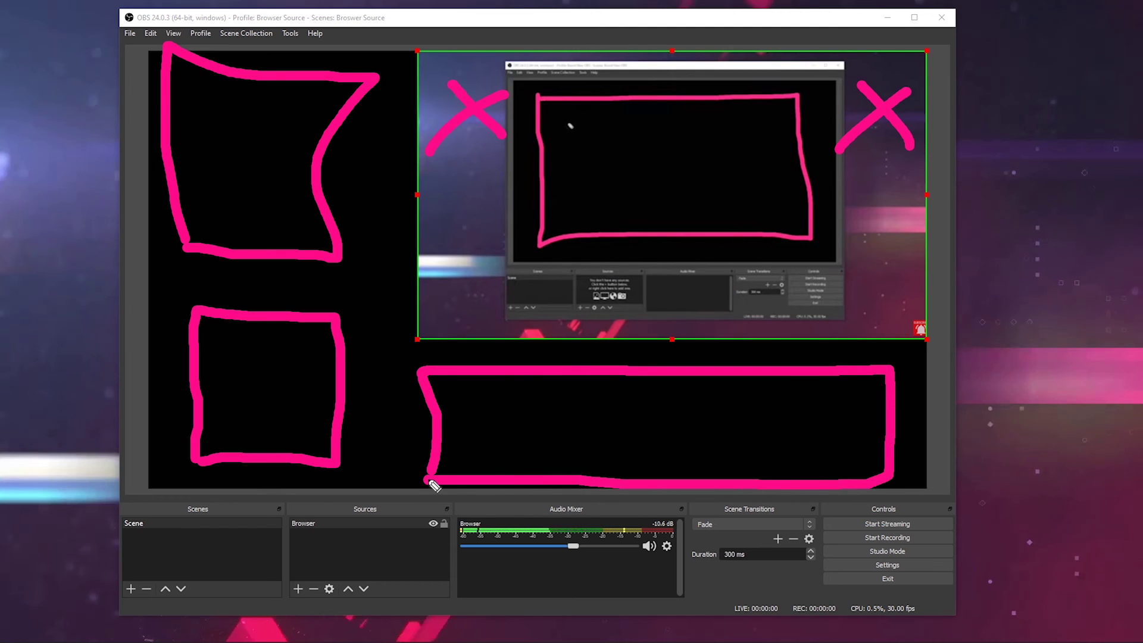
click(542, 409)
click(633, 410)
click(701, 408)
click(780, 409)
click(844, 407)
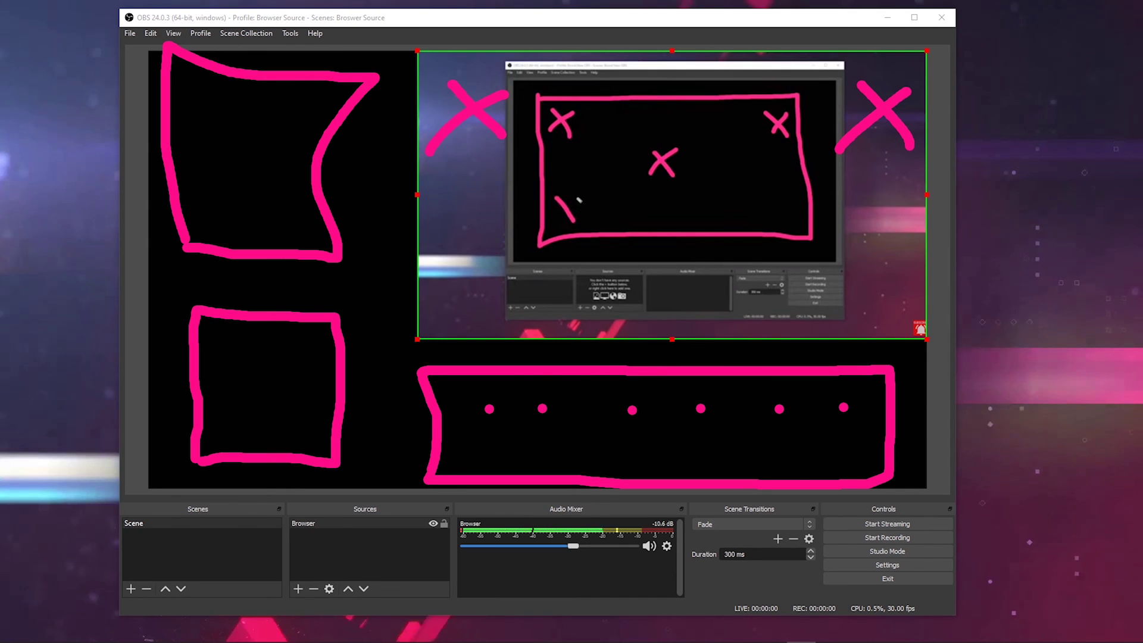
drag(578, 201, 554, 221)
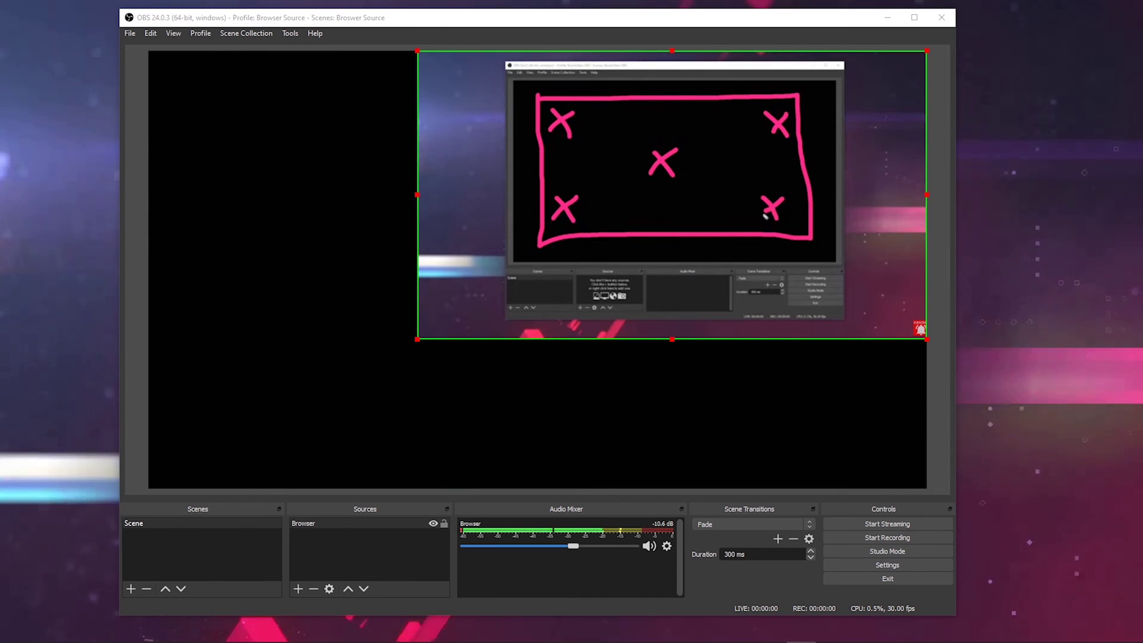
- Reset the Browser source's transform to restore the full uncropped YouTube page
right_click(594, 168)
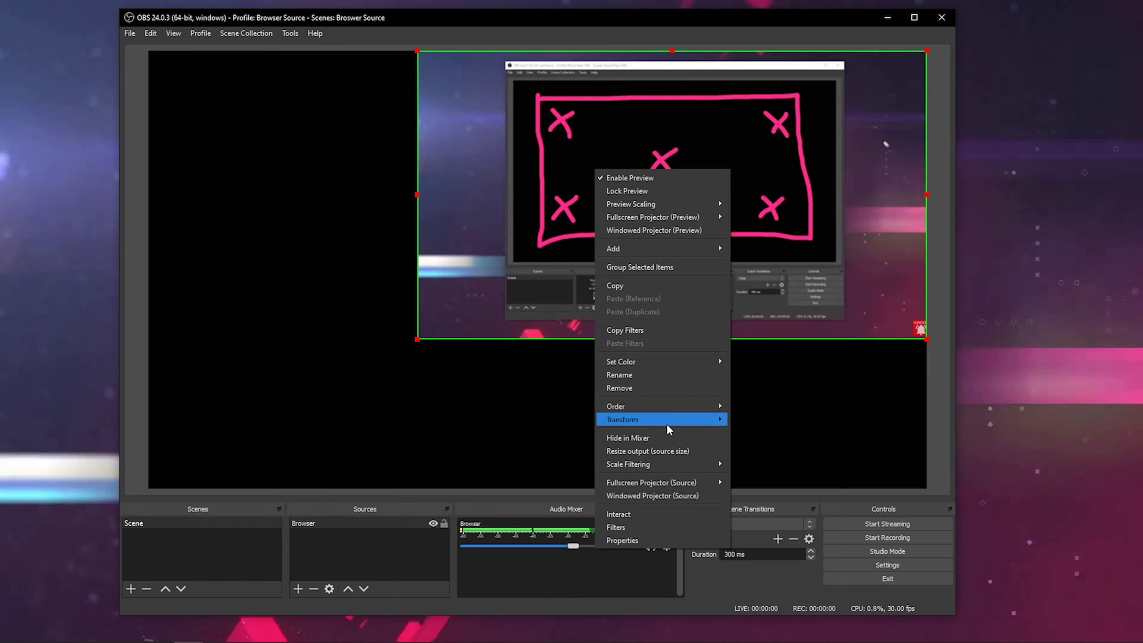
mouse_move(666, 423)
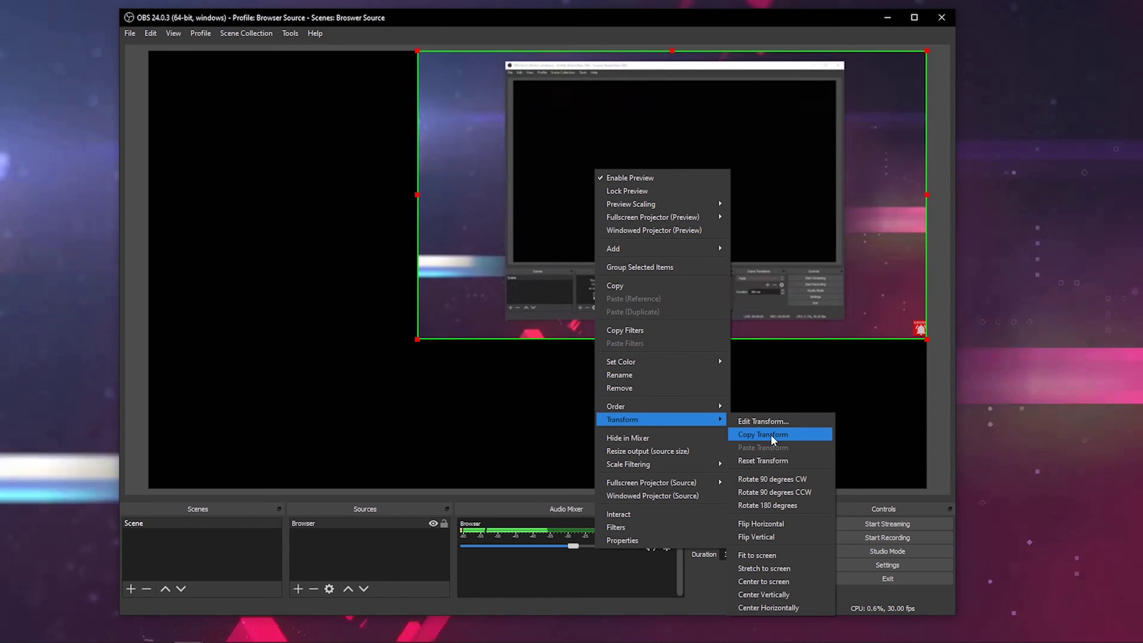
click(791, 462)
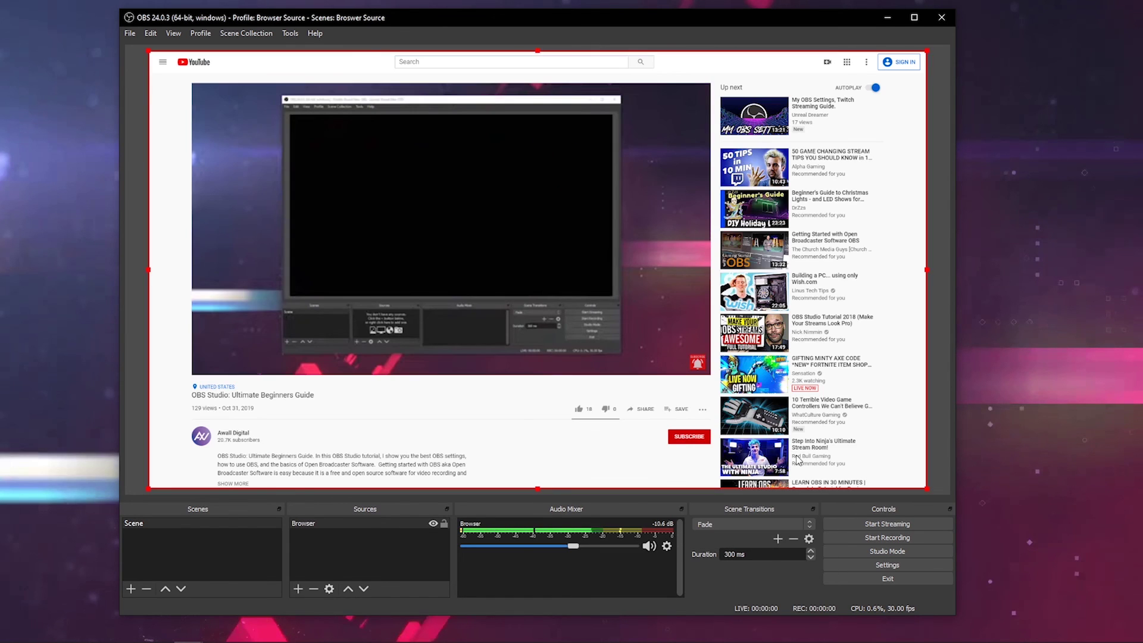